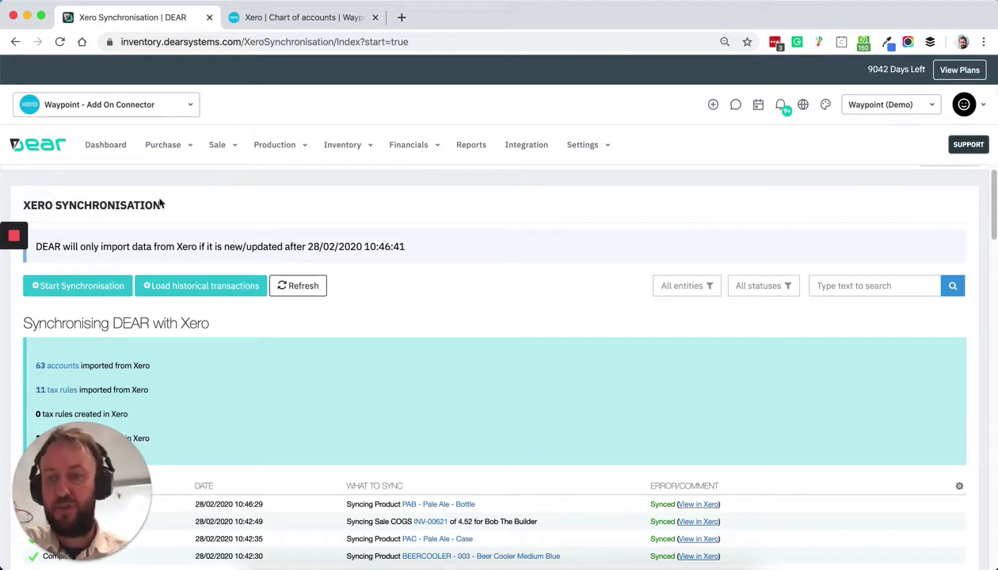
- Review the Xero synchronisation summary and the log of synced products, sales and invoices
triple_click(34, 207)
click(90, 202)
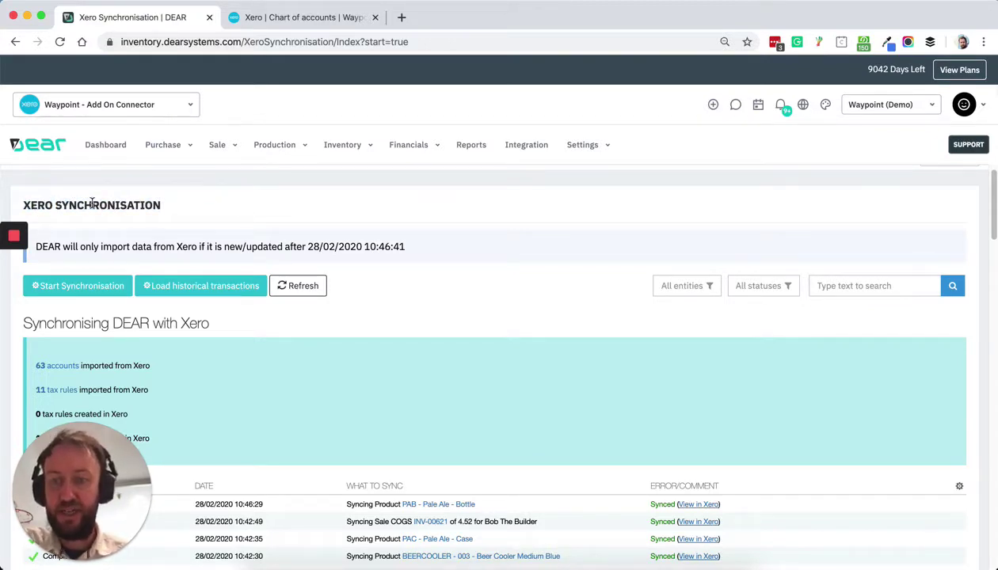
scroll(130, 305, down, 2)
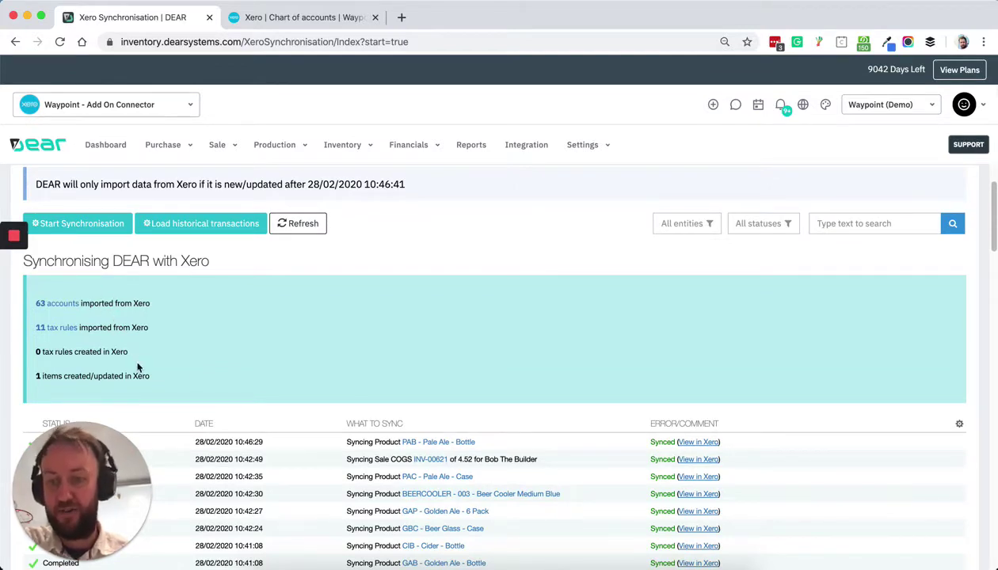
scroll(237, 368, down, 5)
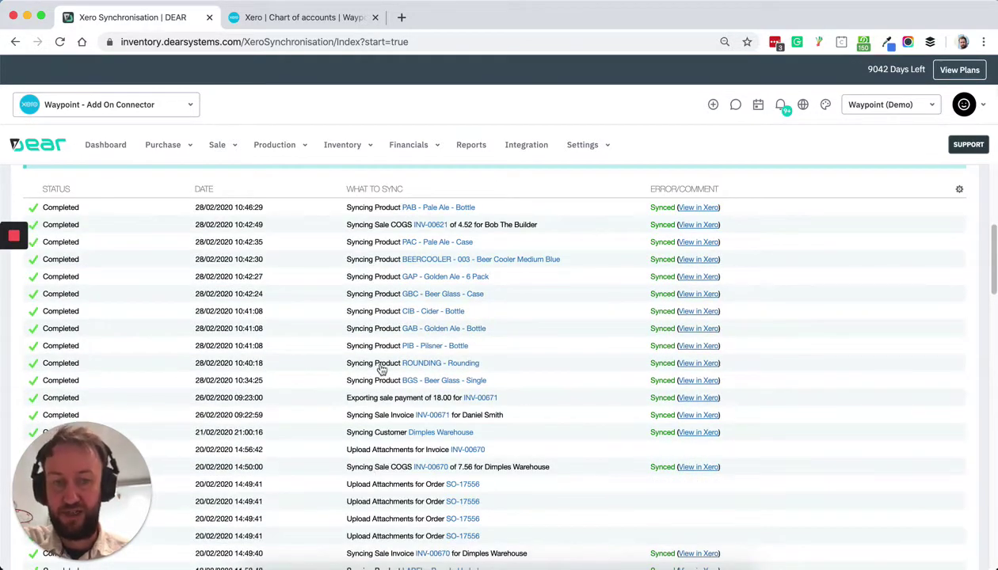
scroll(349, 420, up, 7)
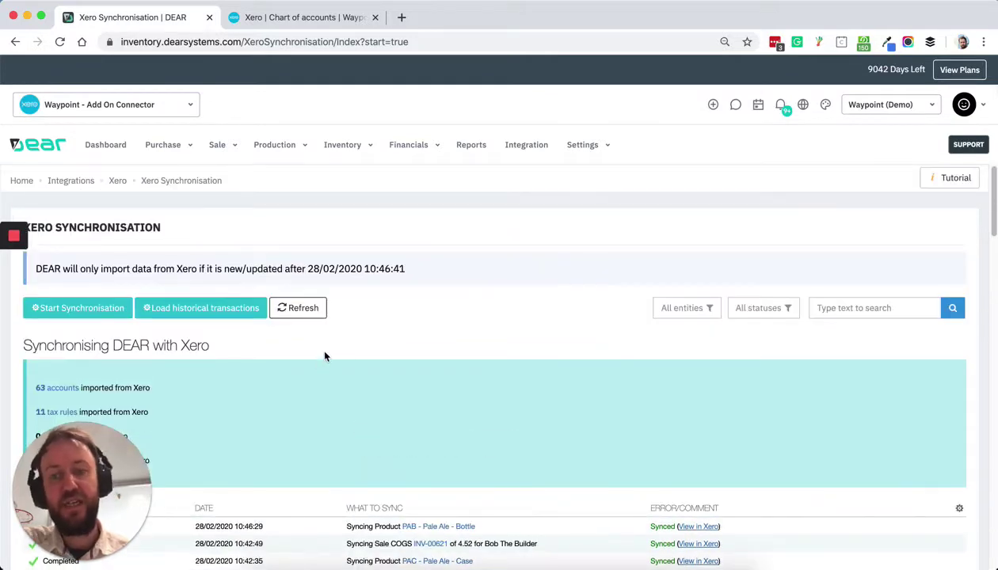
- Create a new simple purchase with Bayside Club as the supplier
click(181, 146)
click(207, 204)
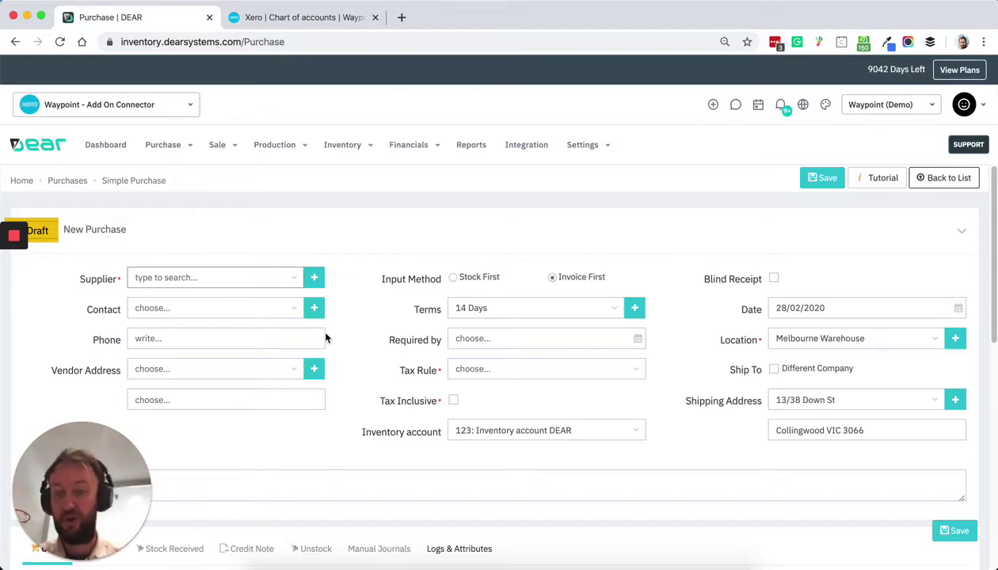
scroll(339, 316, down, 1)
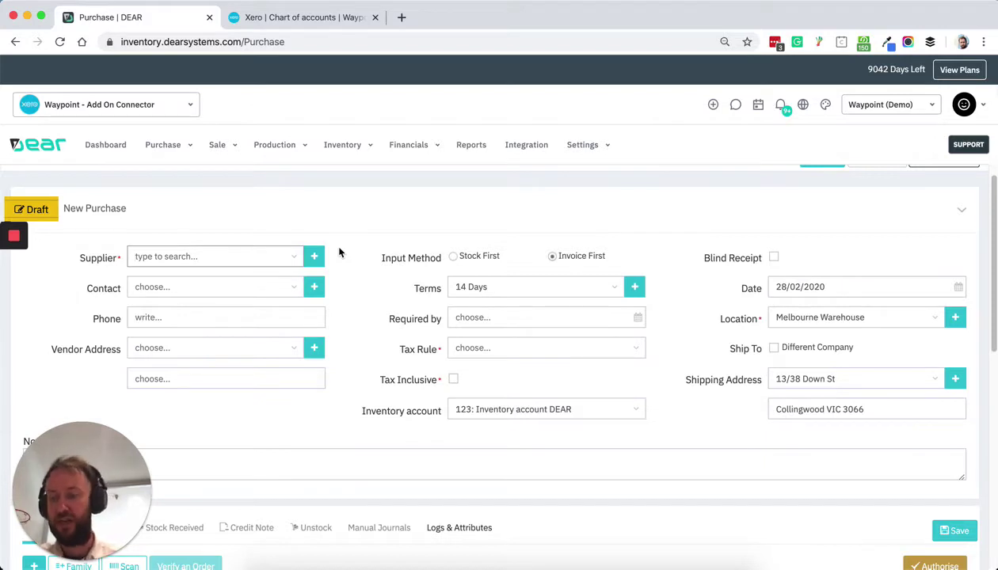
click(293, 258)
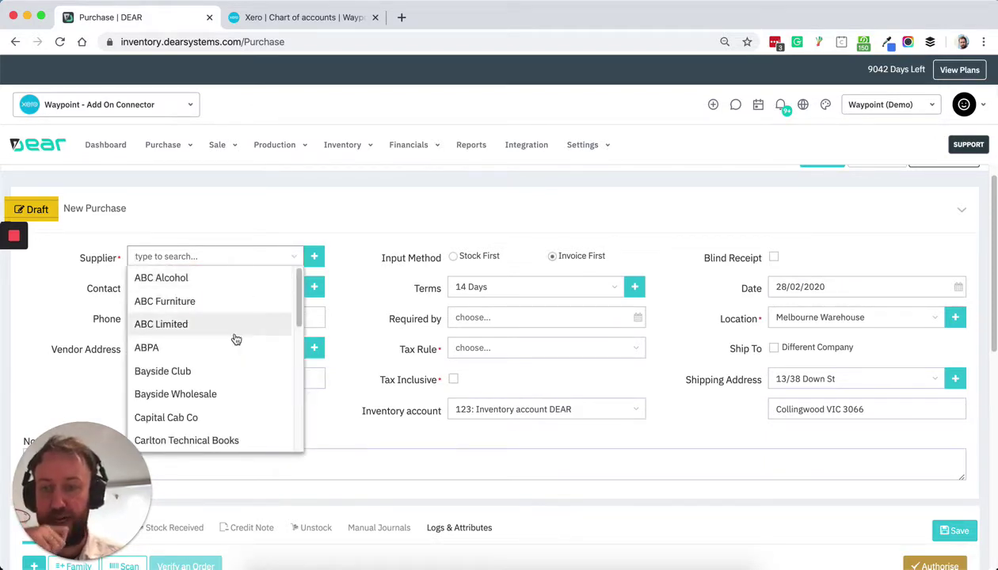
click(224, 372)
- Add an order line for GRAIN: Barley Grain with a quantity of 100
scroll(355, 254, down, 1)
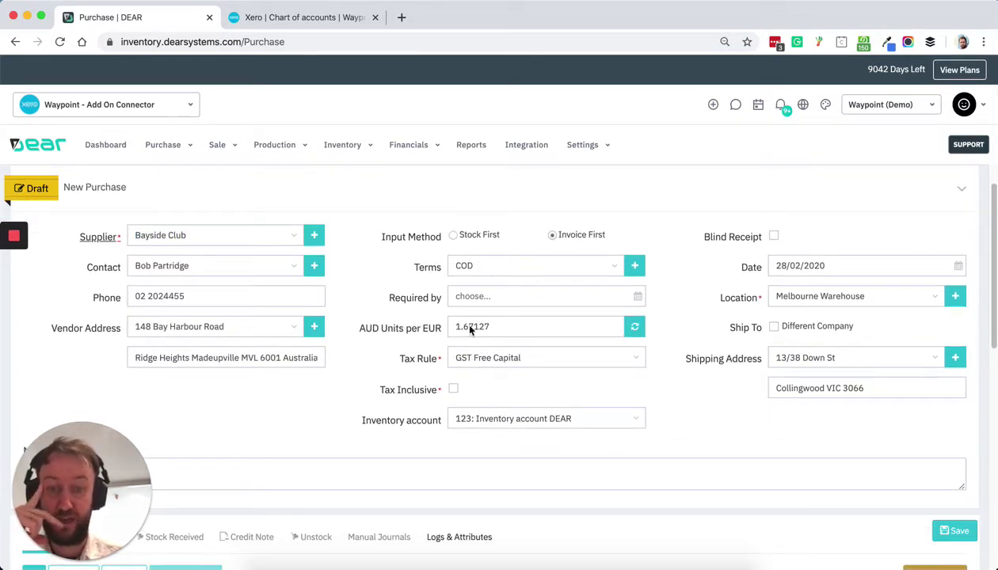
scroll(407, 313, down, 3)
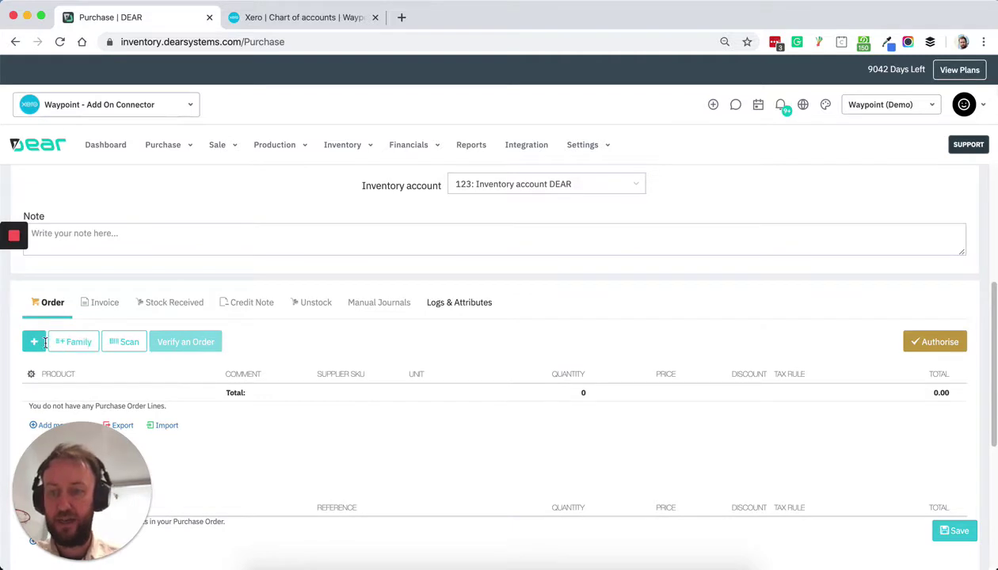
click(34, 341)
scroll(222, 348, down, 1)
click(212, 351)
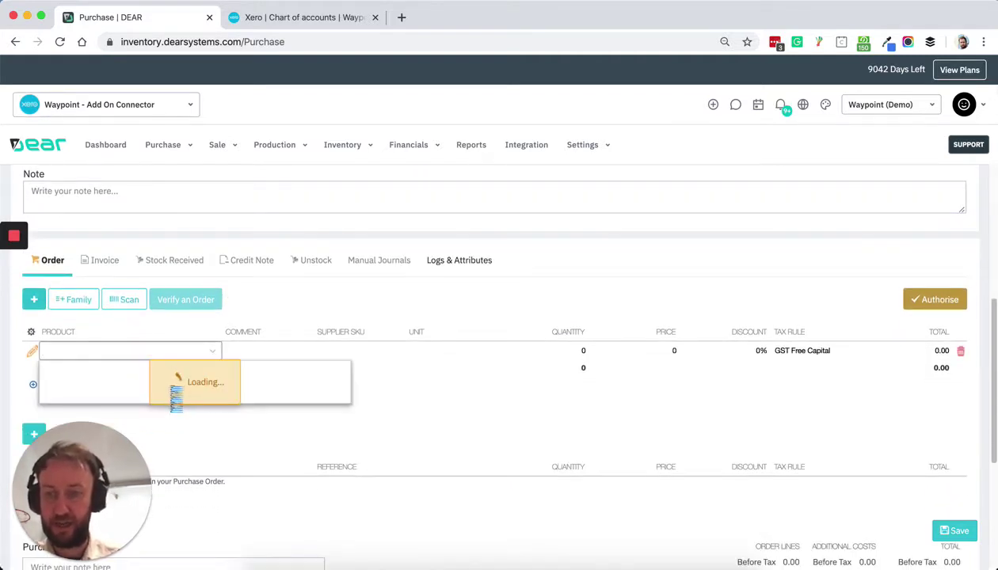
click(173, 390)
click(392, 386)
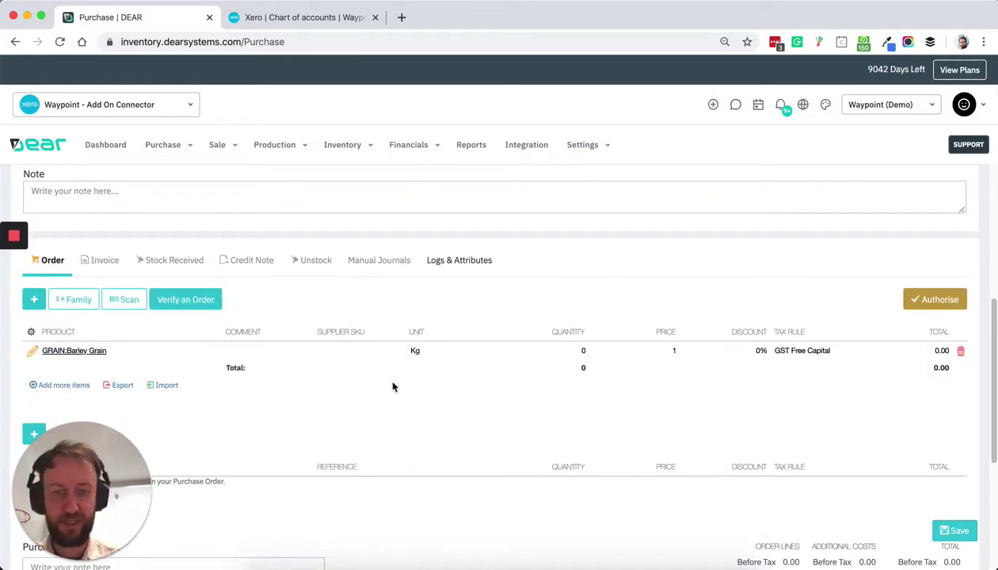
click(456, 421)
- Add an order line for LABEL: Branded Label with quantity 50 and price 0.5, and authorise the purchase order
scroll(408, 387, down, 1)
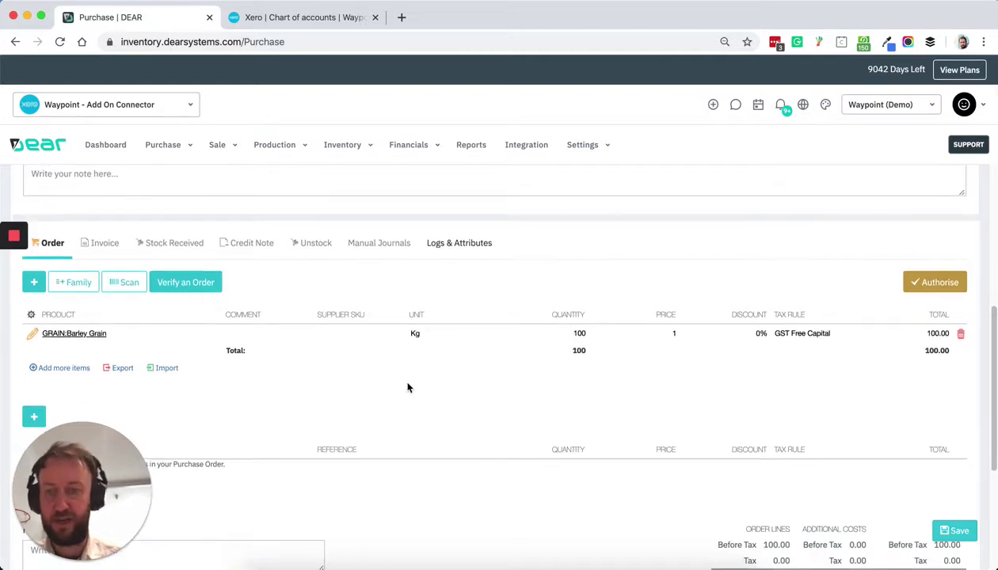
click(34, 282)
scroll(219, 313, down, 2)
click(213, 260)
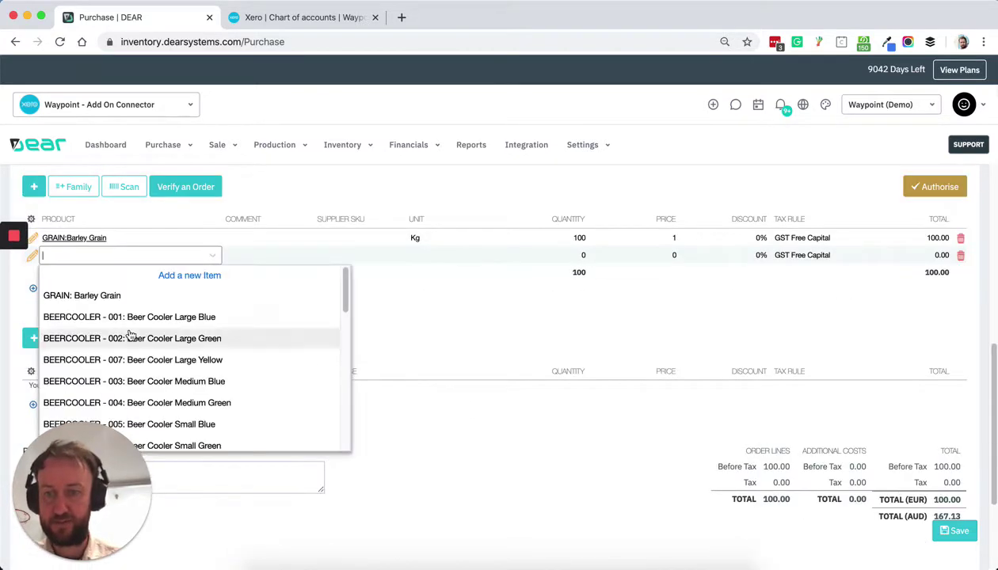
scroll(165, 349, down, 5)
click(154, 299)
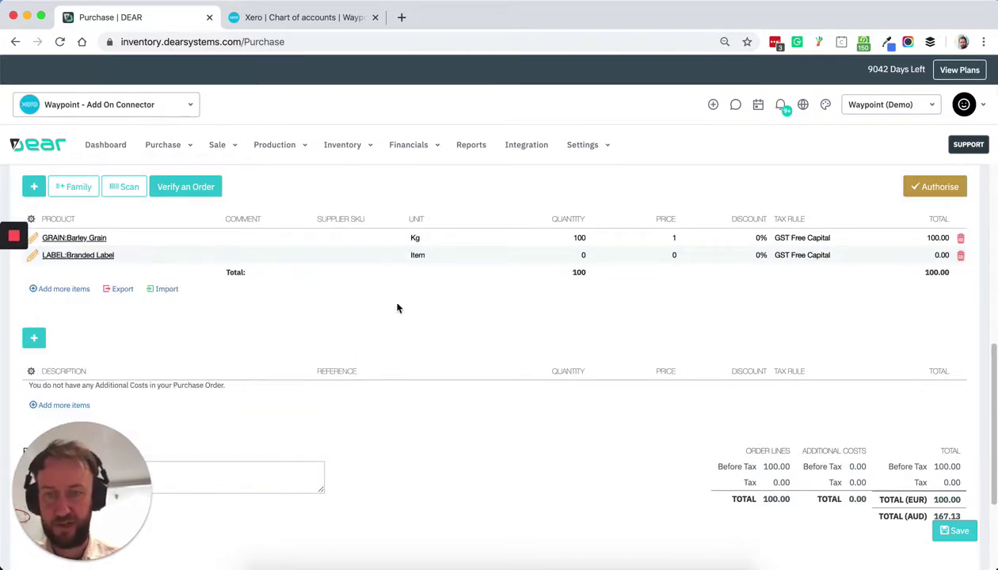
key(Tab)
text(50)
key(Tab)
text(0.)
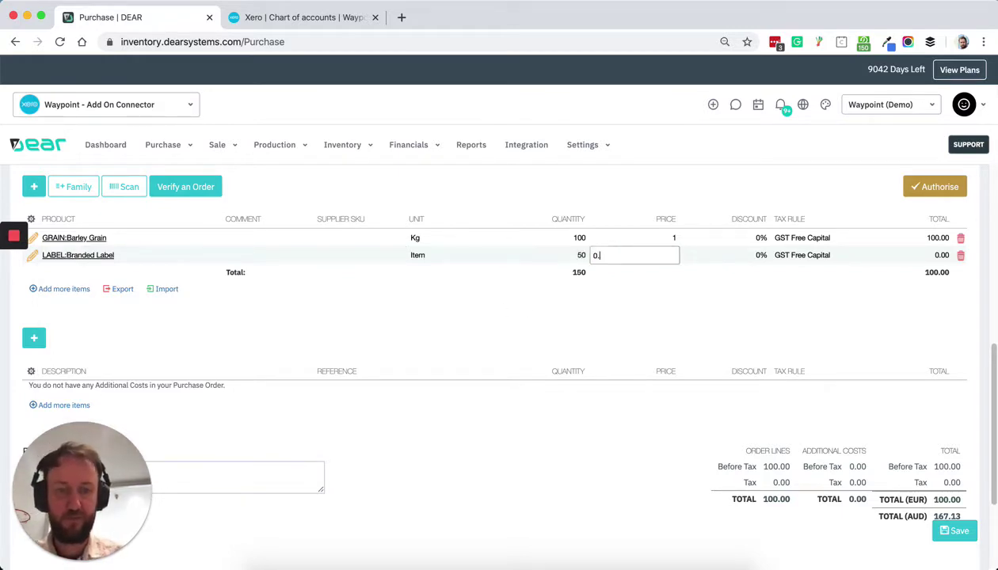
text(5)
click(791, 292)
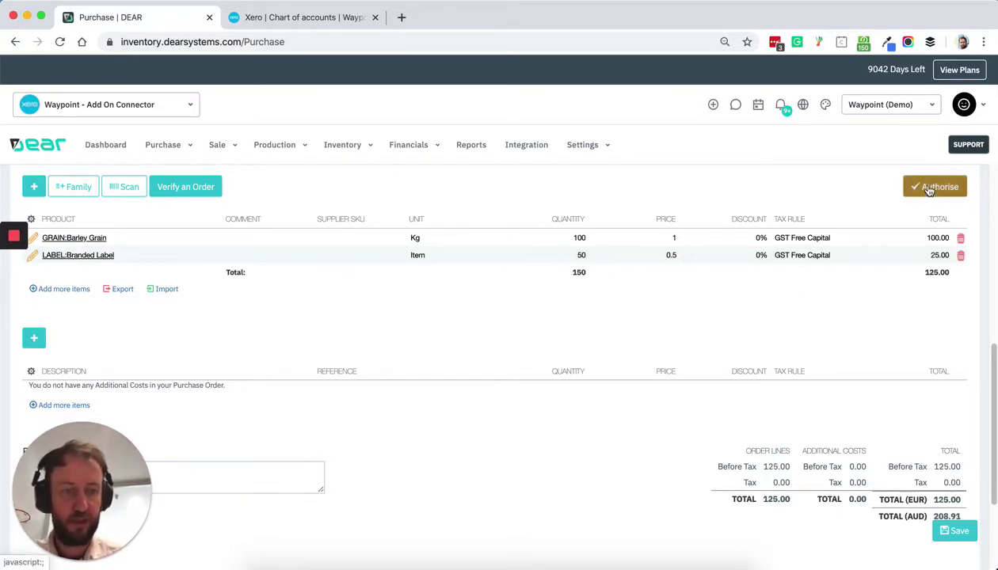
click(929, 187)
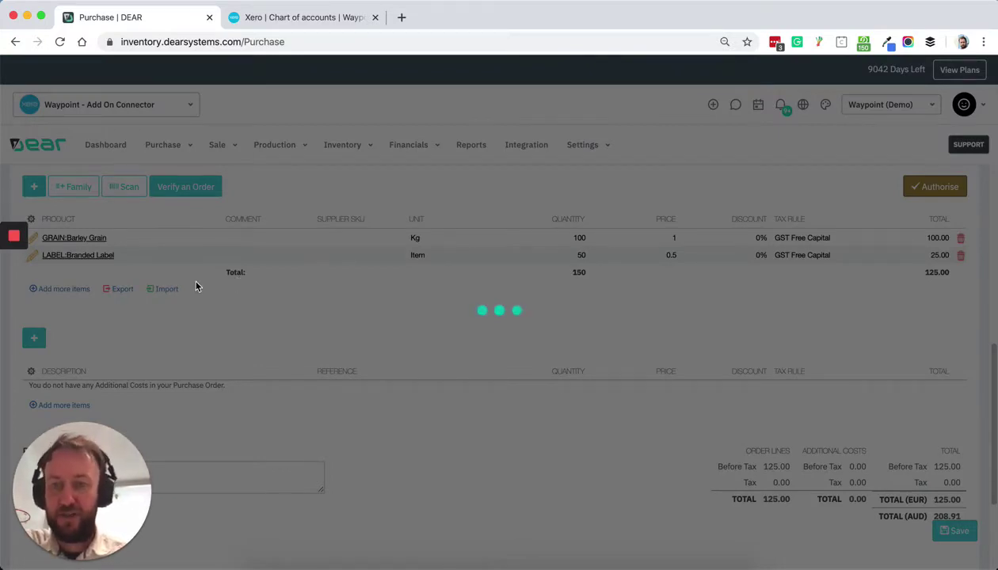
- Fill in the purchase invoice details with number SUPPLIERBILLNO, invoice date 24/02/2020 and due date 28/02/2020
scroll(191, 296, up, 2)
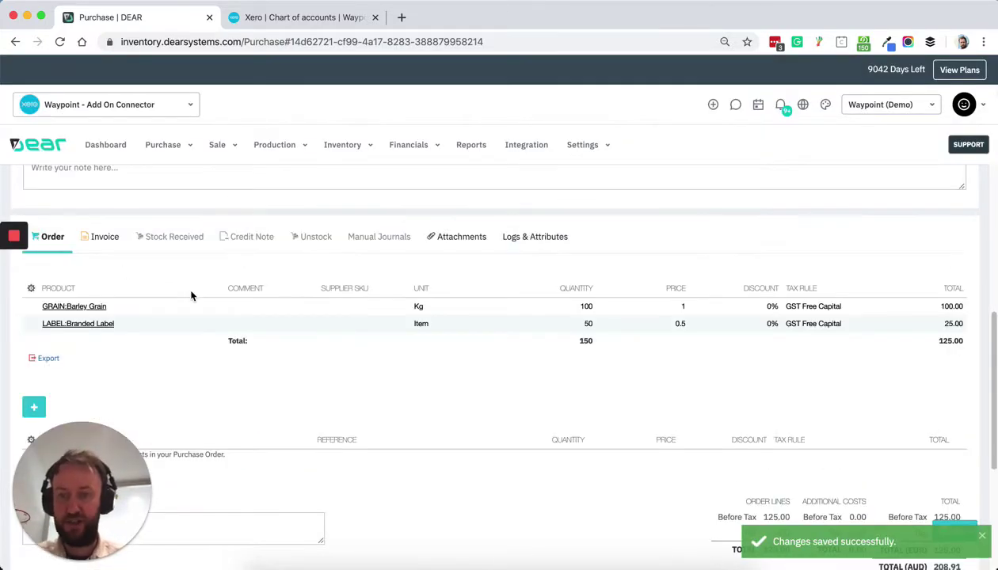
click(104, 236)
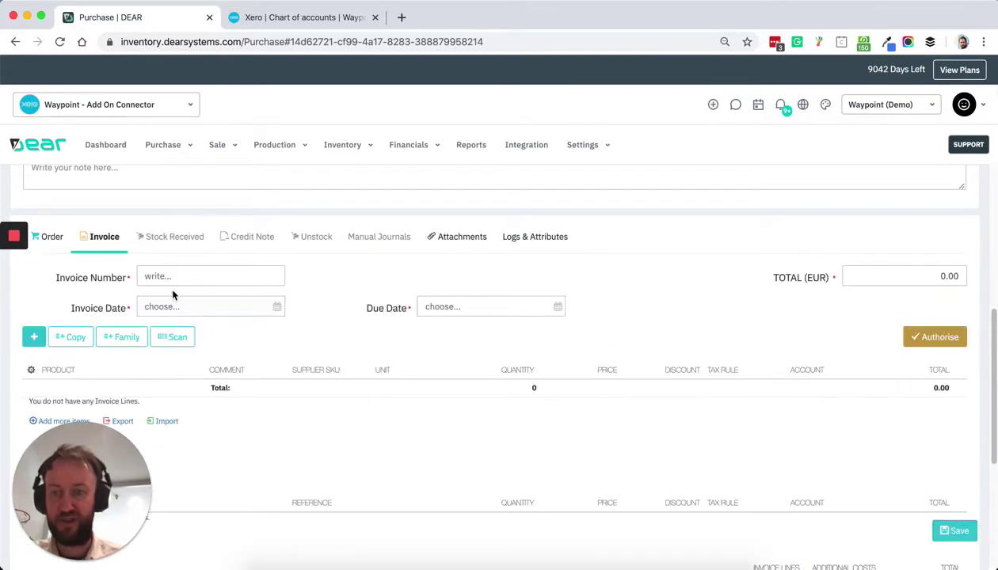
click(169, 275)
text(SUPPLIERBILLNO)
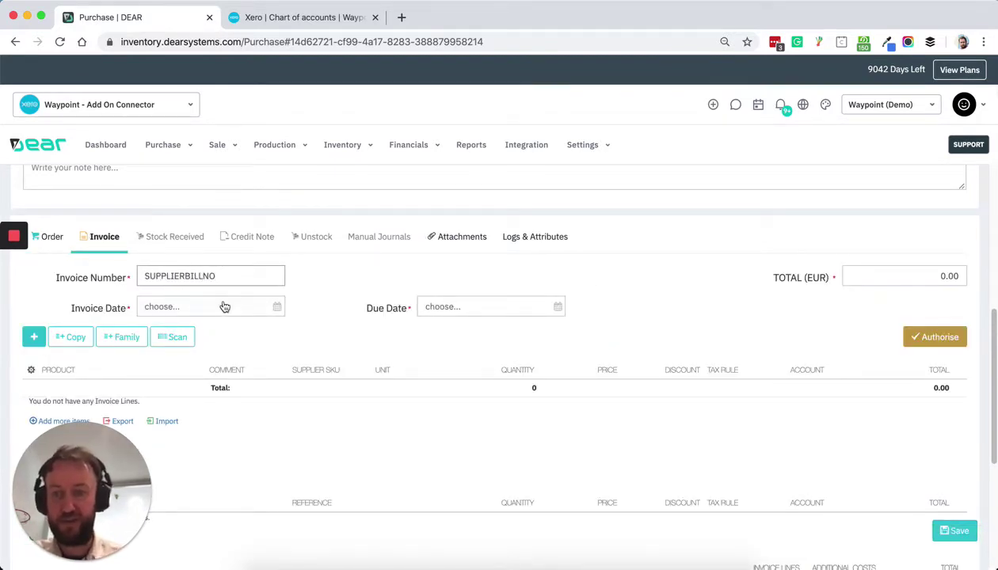
click(276, 308)
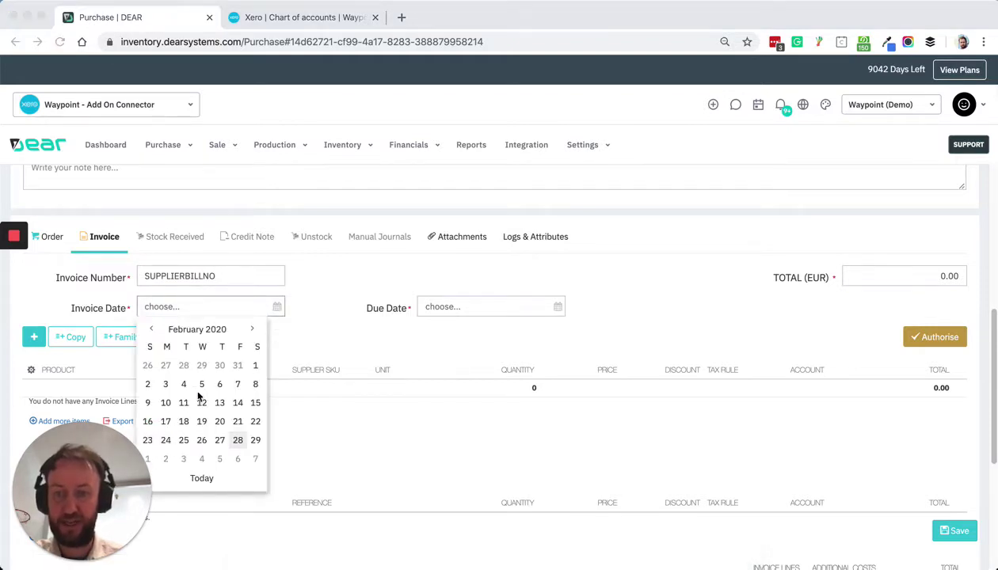
drag(87, 468, 903, 454)
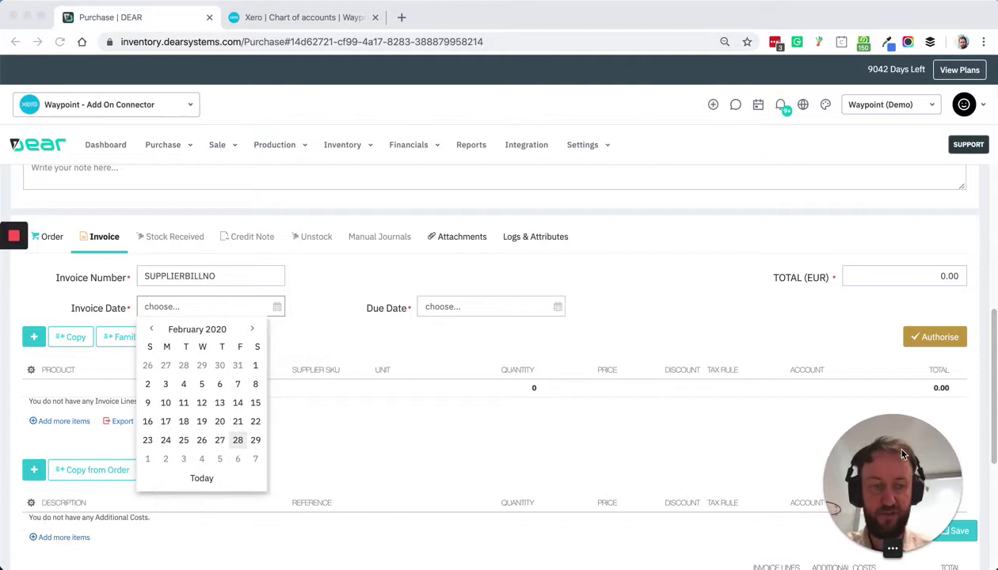
click(165, 441)
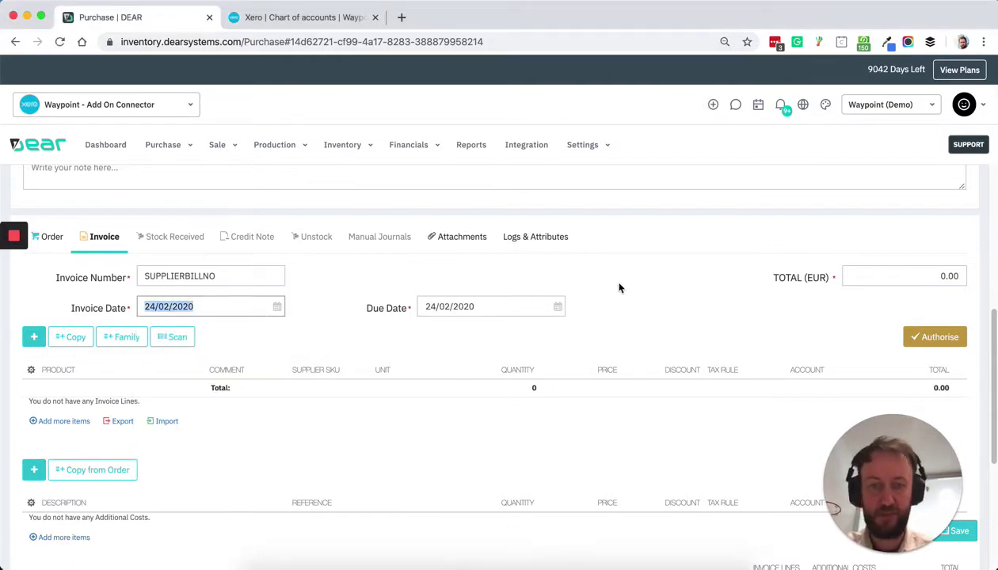
click(557, 306)
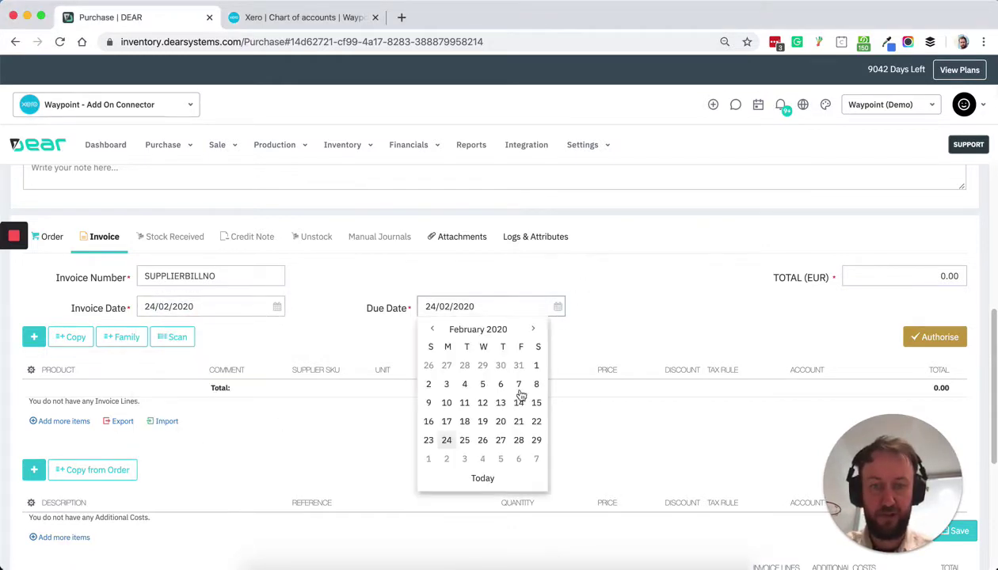
click(520, 442)
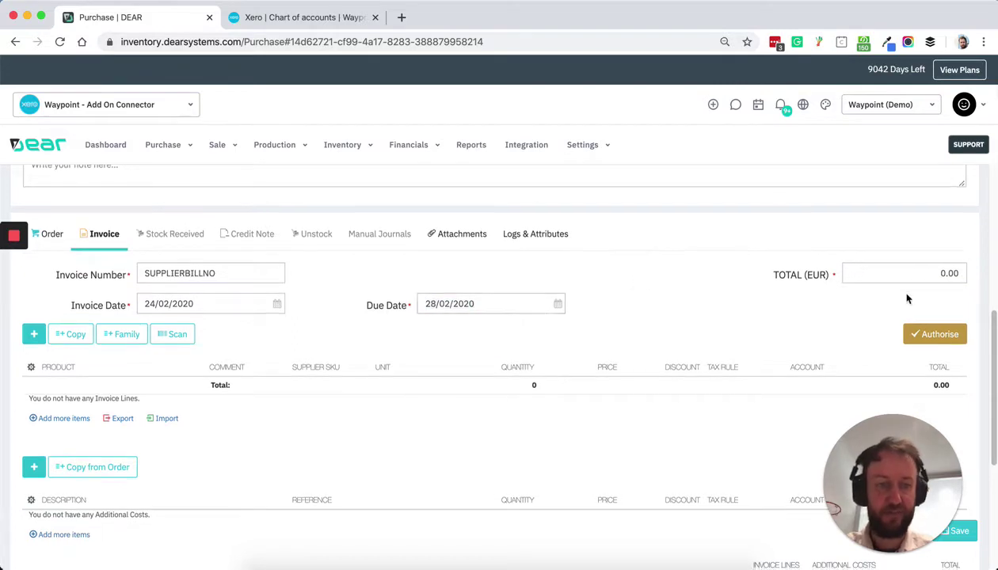
- Copy the order lines into the purchase invoice and authorise the invoice
click(89, 337)
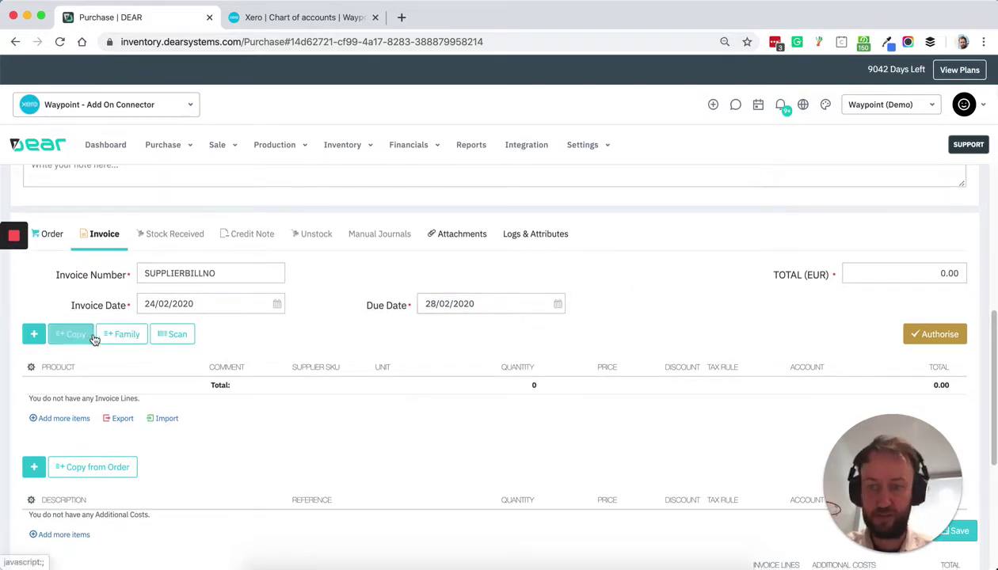
click(947, 343)
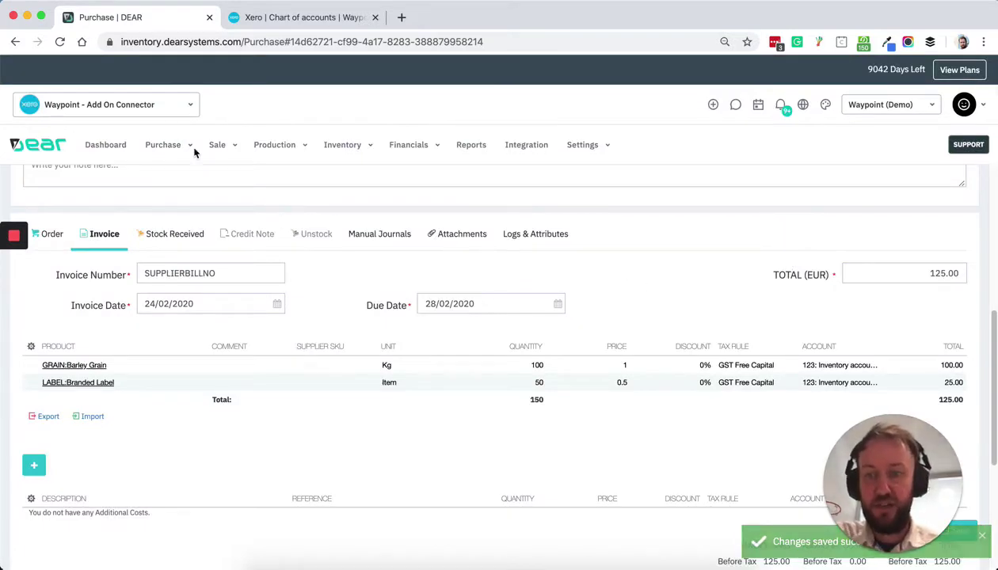
- Check the Xero sync summary for the connected organisation and start the synchronisation with Xero
click(190, 110)
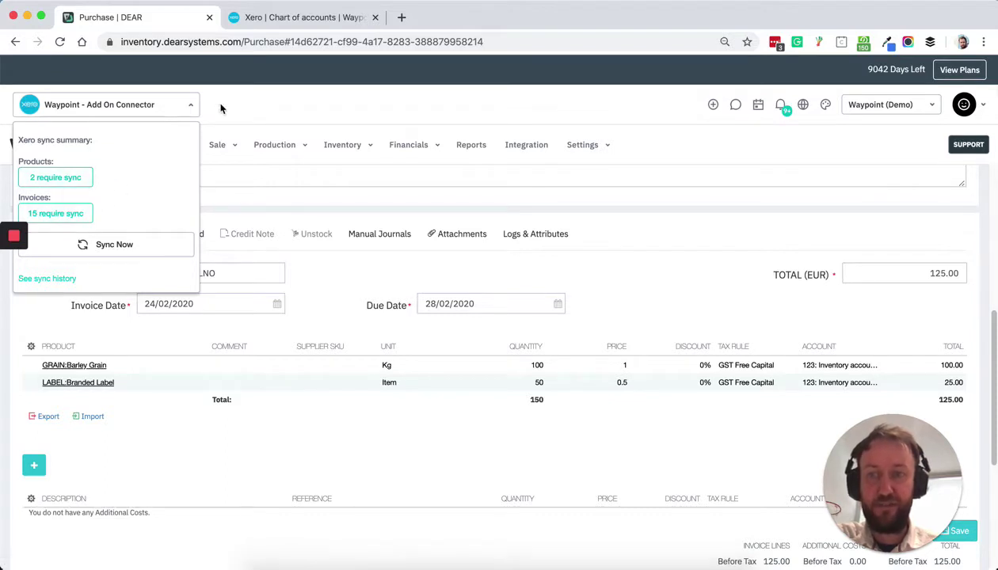
click(167, 111)
click(186, 106)
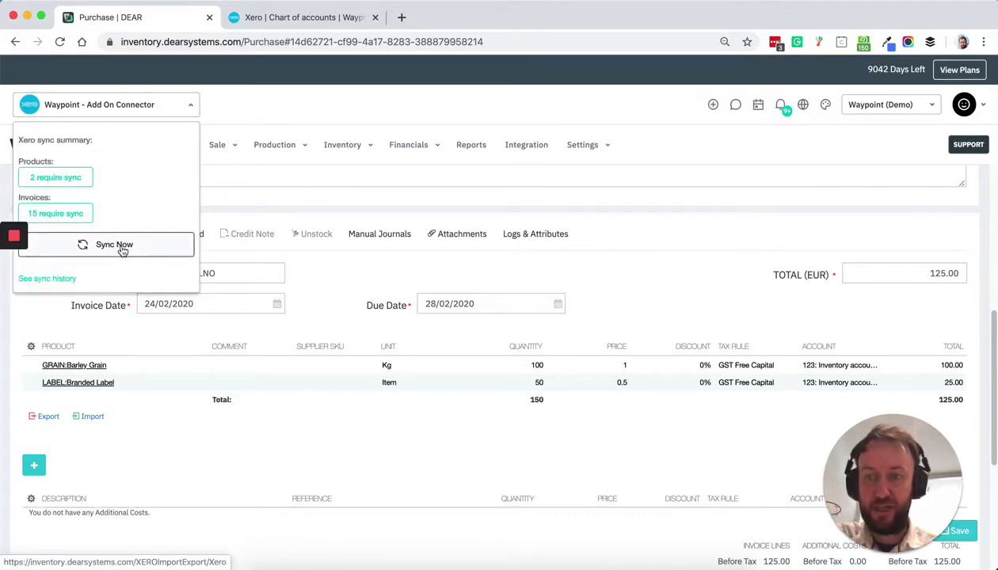
click(121, 249)
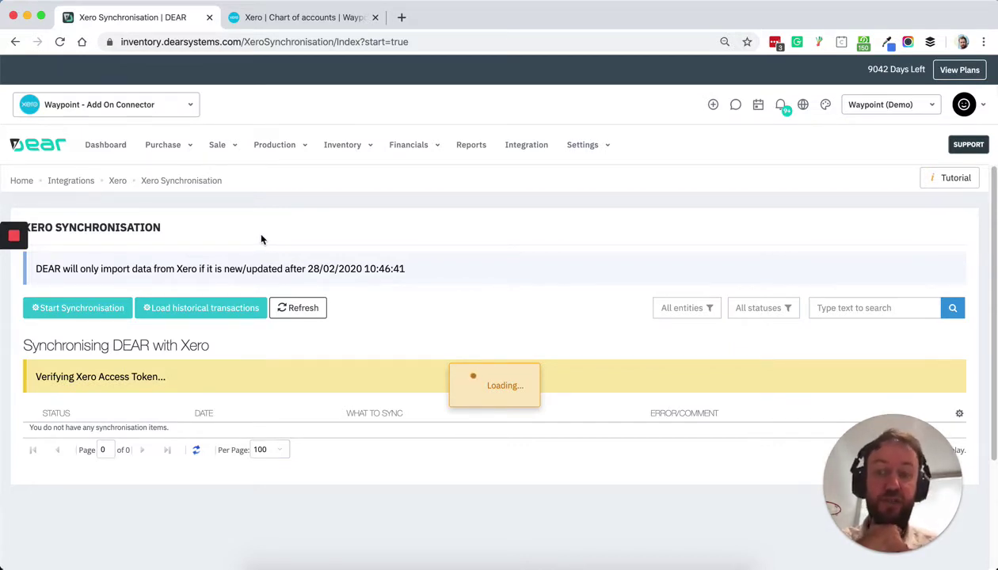
- Switch to Xero and open its dashboard, and return to DEAR to review the synchronisation results
click(290, 17)
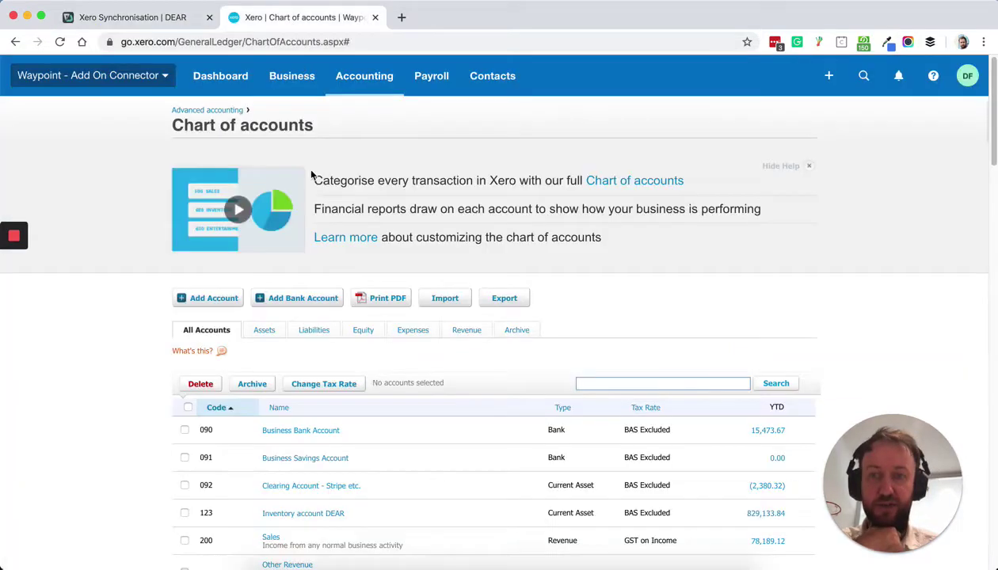
click(223, 79)
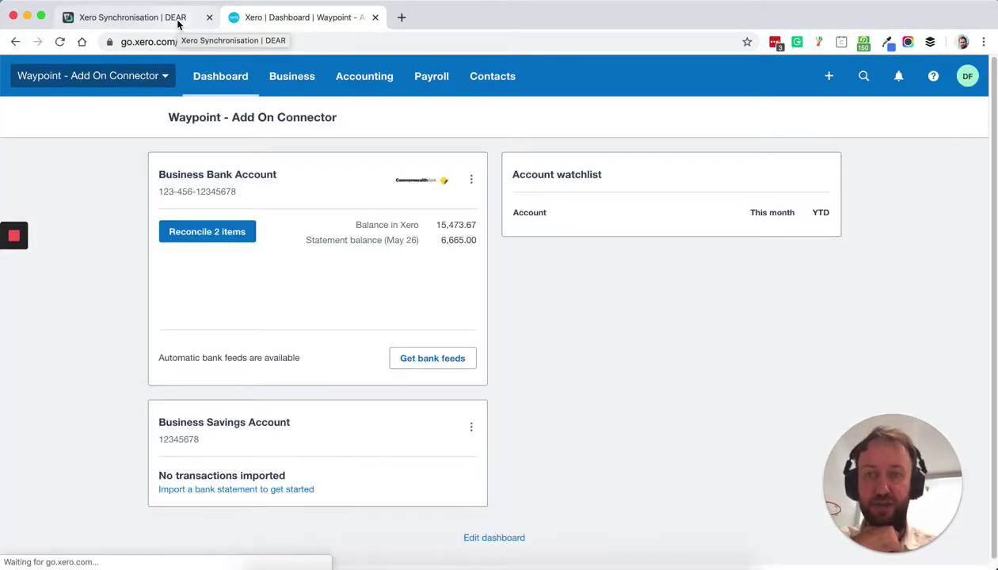
click(178, 23)
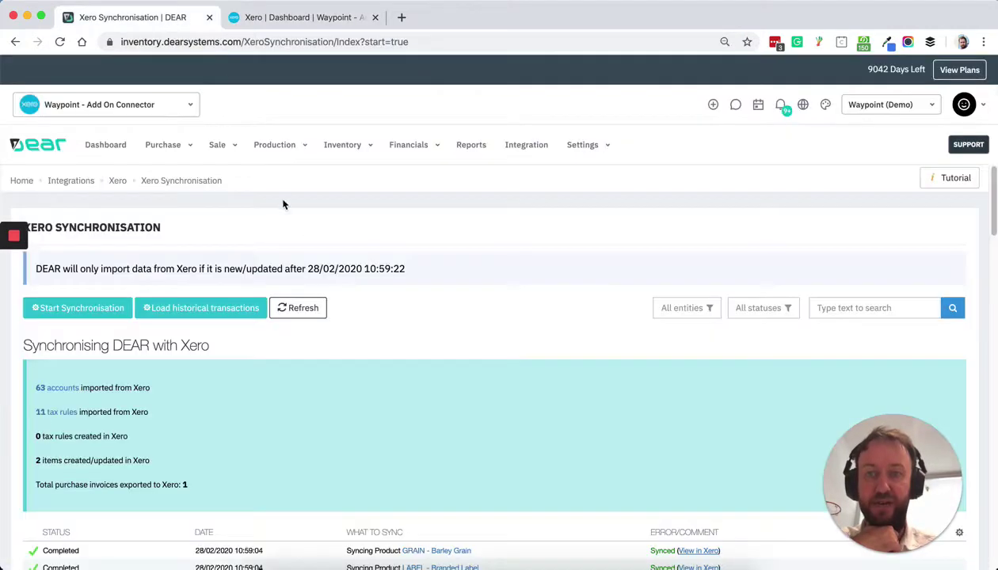
scroll(283, 204, down, 3)
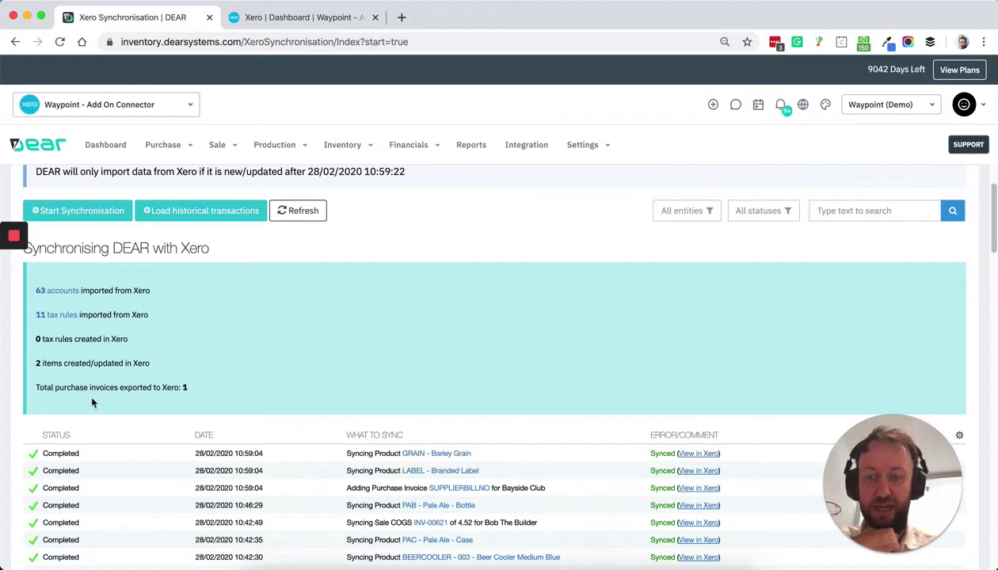
scroll(242, 391, down, 2)
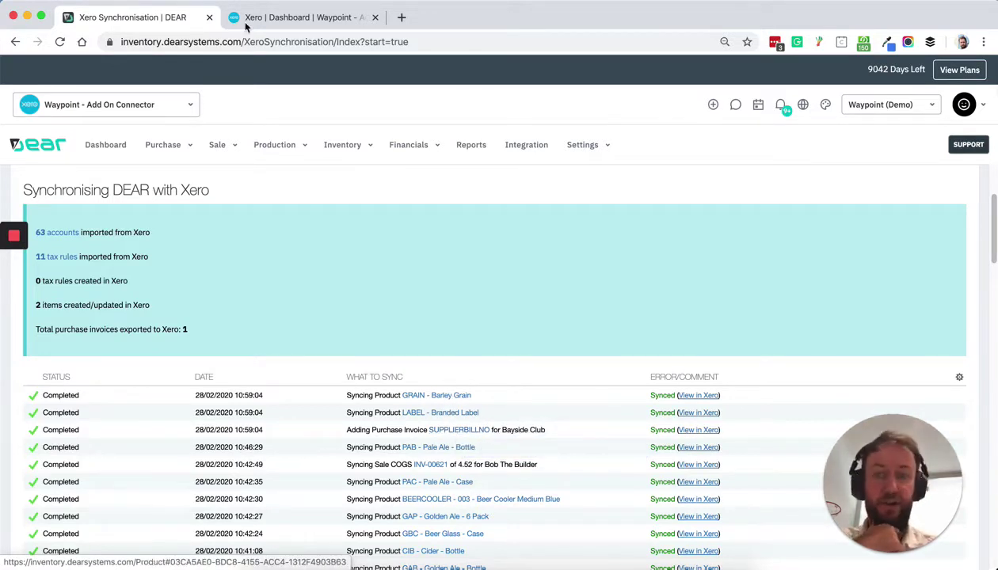
- Switch to Xero, list all bills to pay, and open the Bayside Club bill SUPPLIERBILLNO to review its details
click(275, 27)
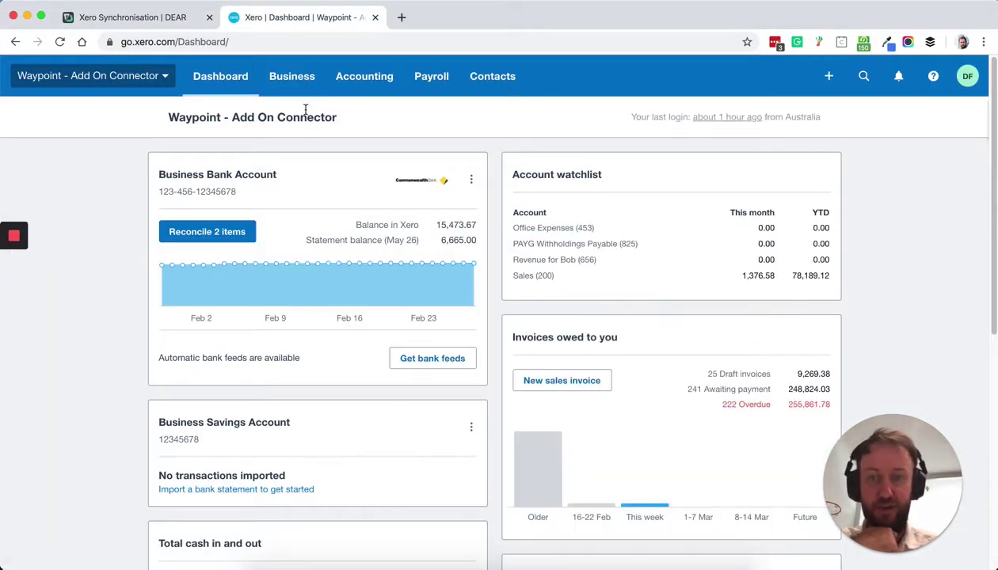
scroll(518, 250, down, 3)
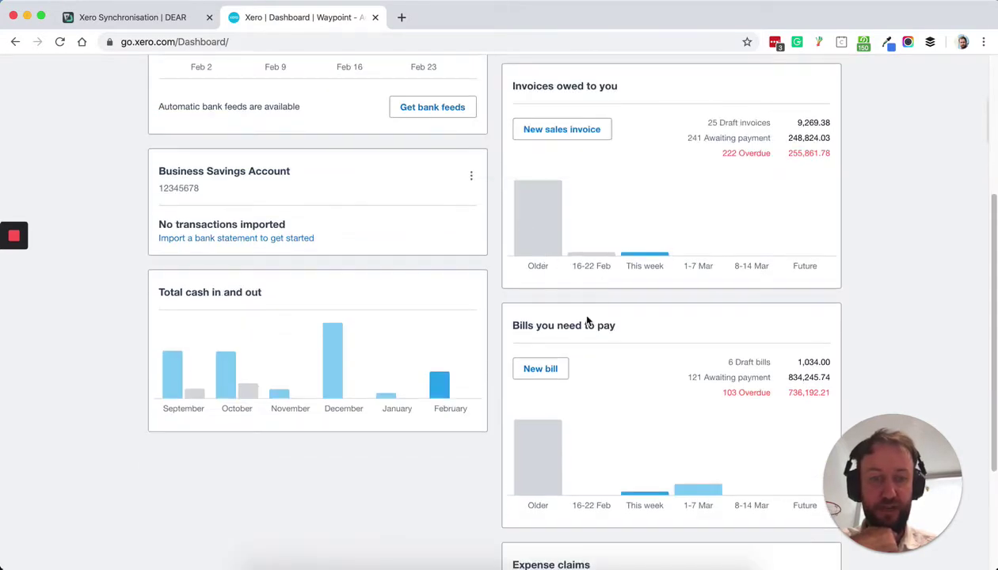
click(582, 325)
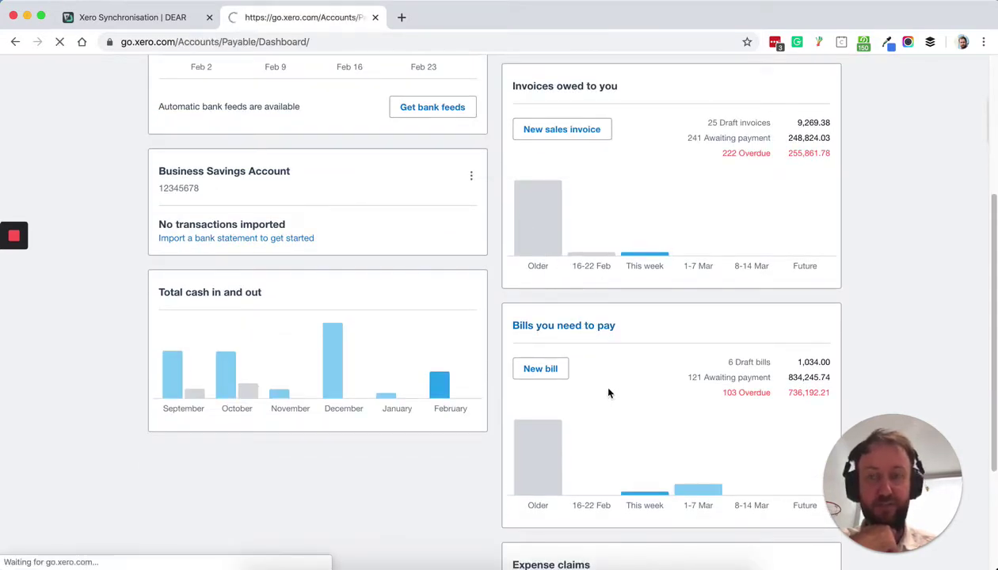
scroll(554, 341, down, 1)
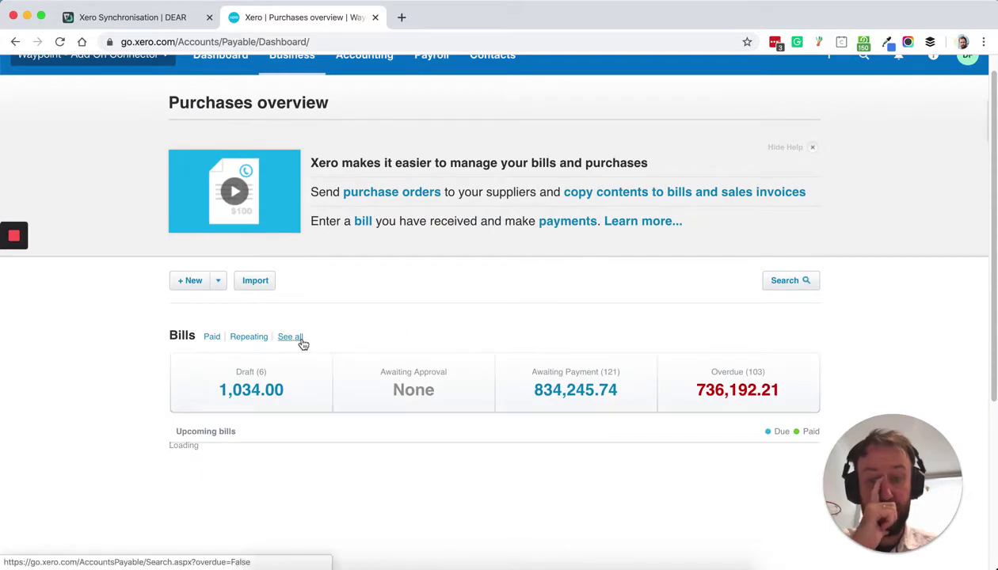
click(290, 338)
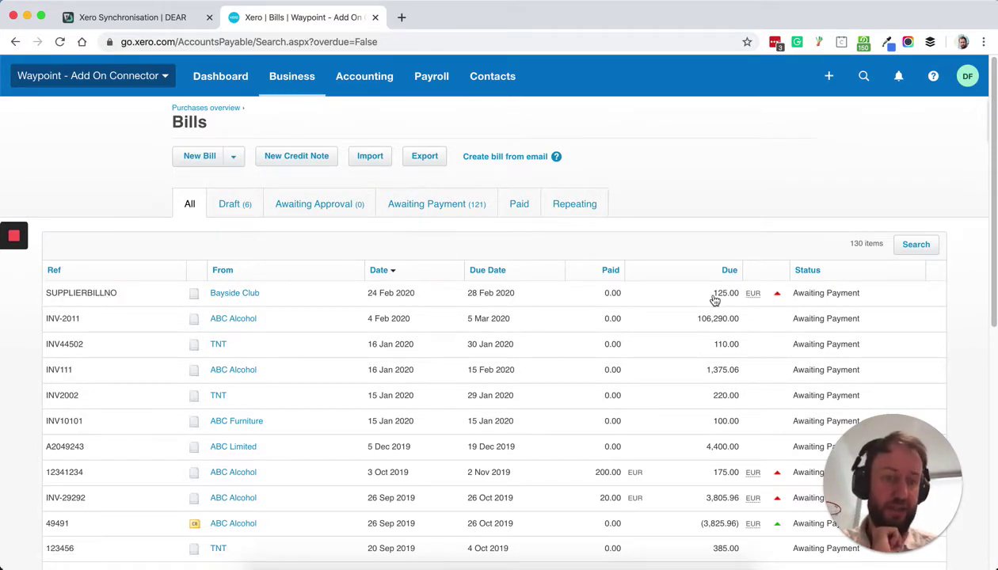
click(225, 295)
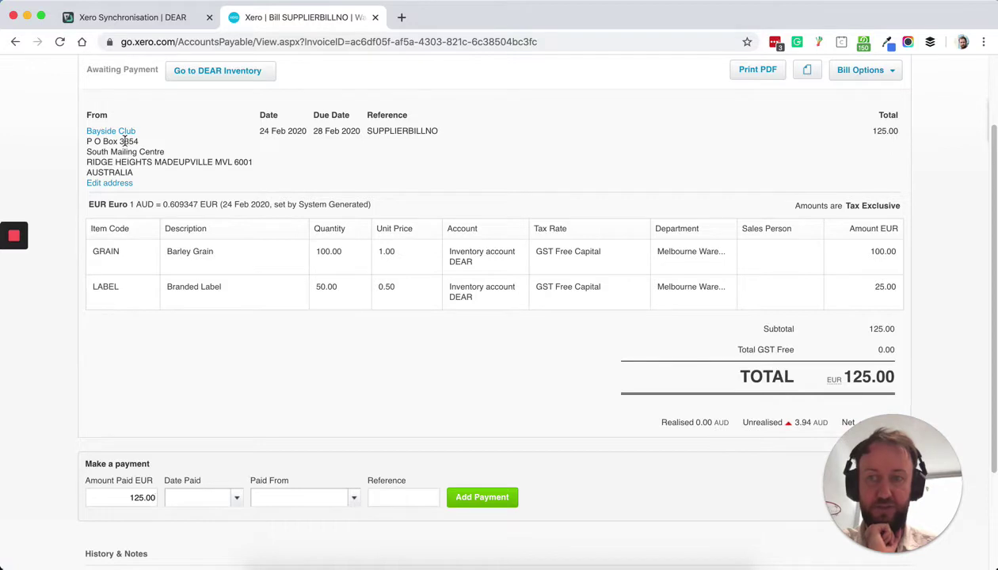
scroll(372, 230, up, 2)
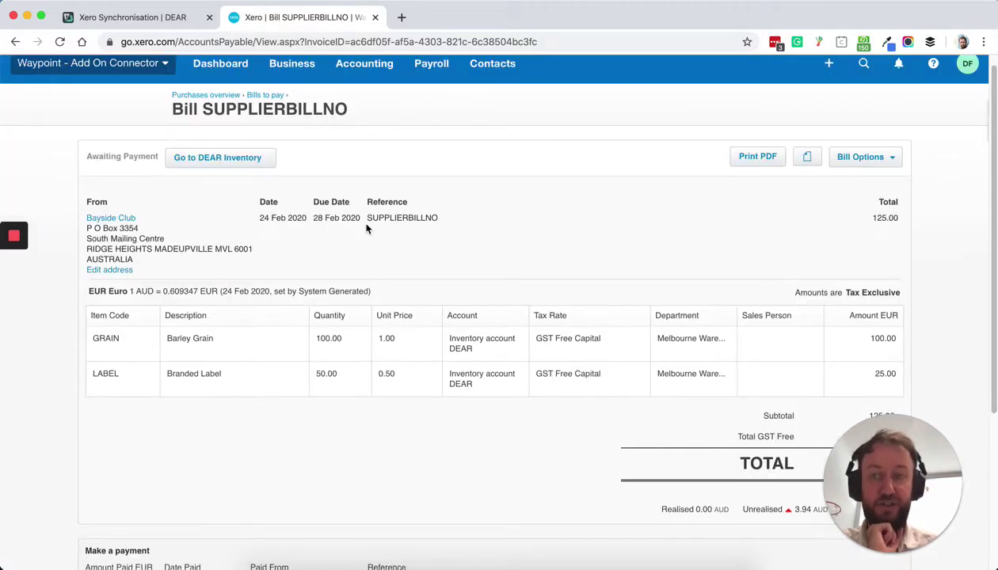
- Follow the bill's link back to its purchase in DEAR Inventory and view the purchase invoice
click(221, 163)
right_click(258, 262)
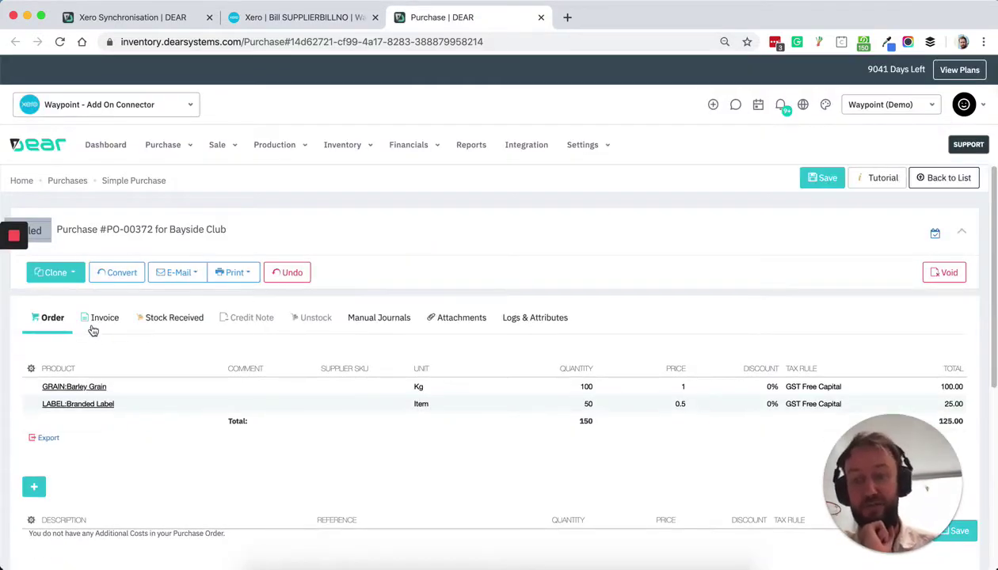
click(93, 328)
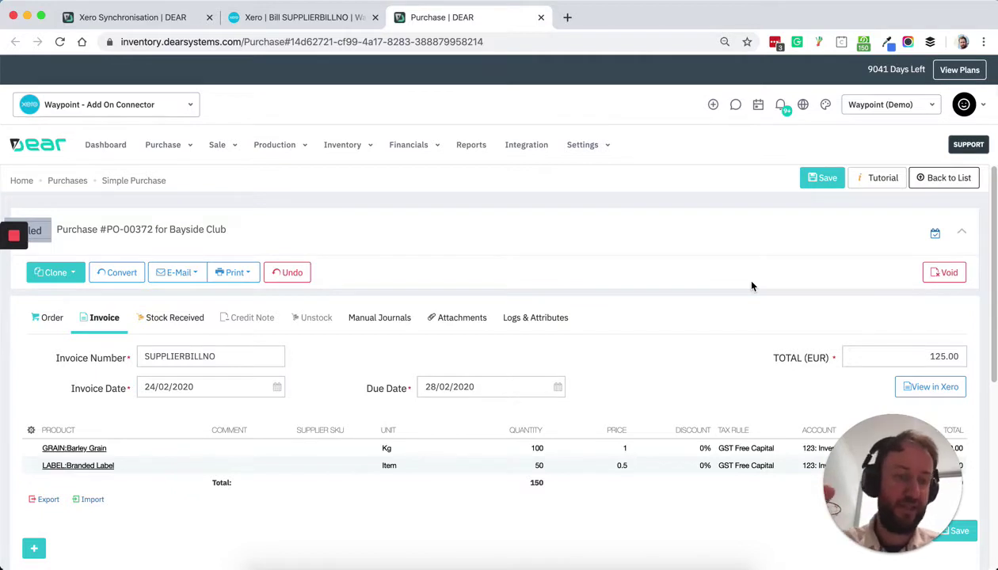
- Start a new simple sale for customer ABC Online (ABC Mail Order Centre) and close the old Xero Synchronisation page
click(222, 148)
click(236, 201)
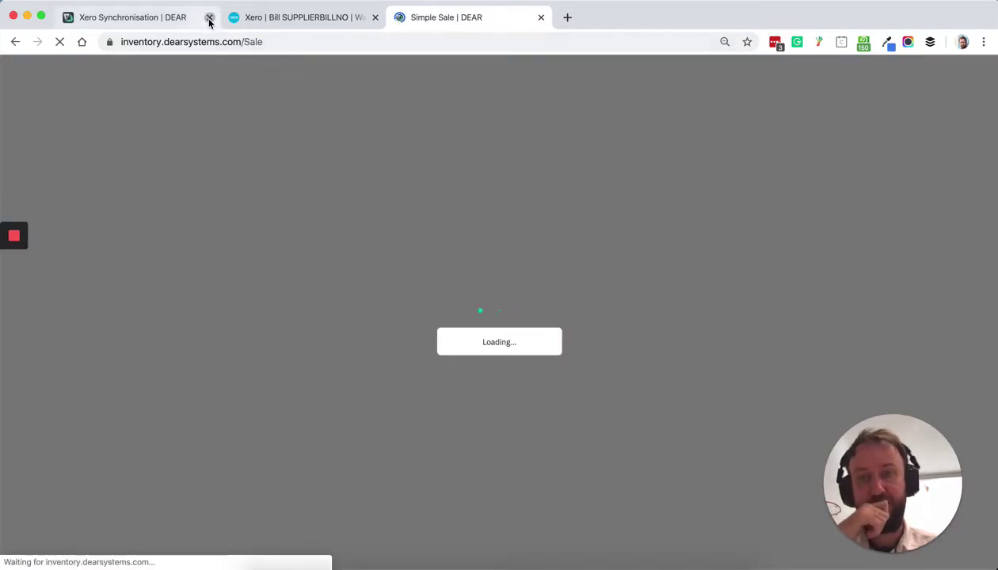
click(209, 17)
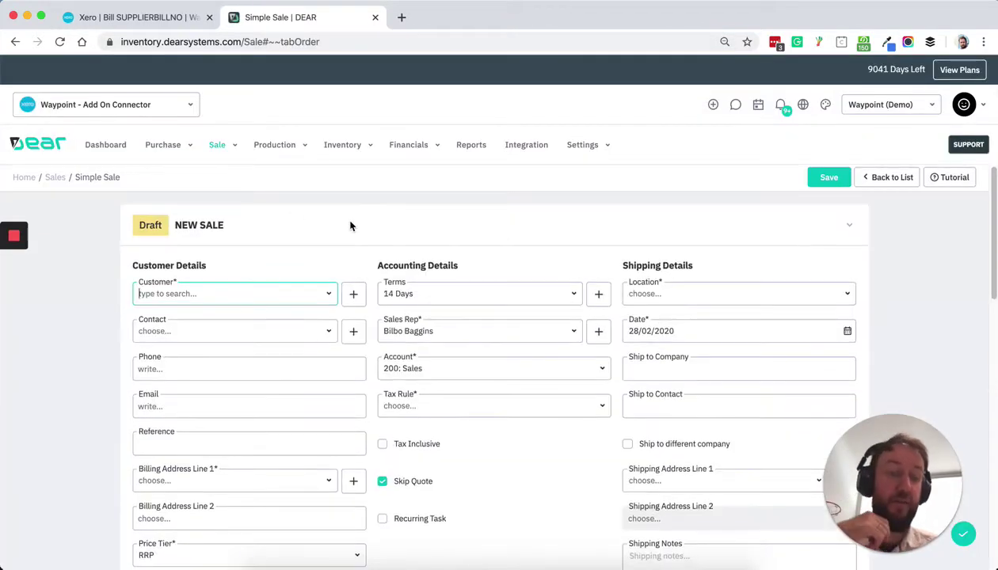
click(327, 291)
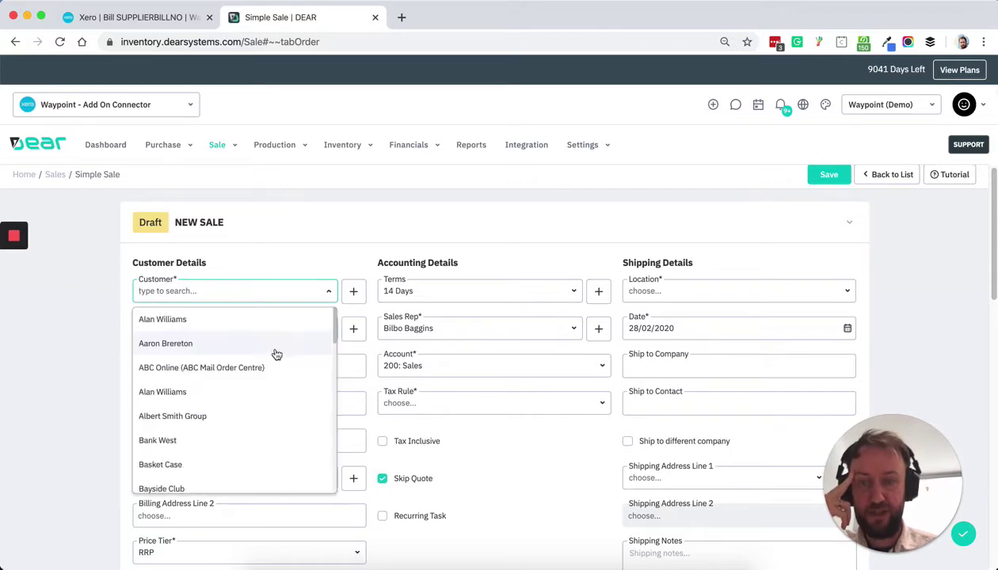
click(250, 369)
- Add an order line to the sale for GBC Beer Glass - Case with a quantity of 5
scroll(345, 279, down, 5)
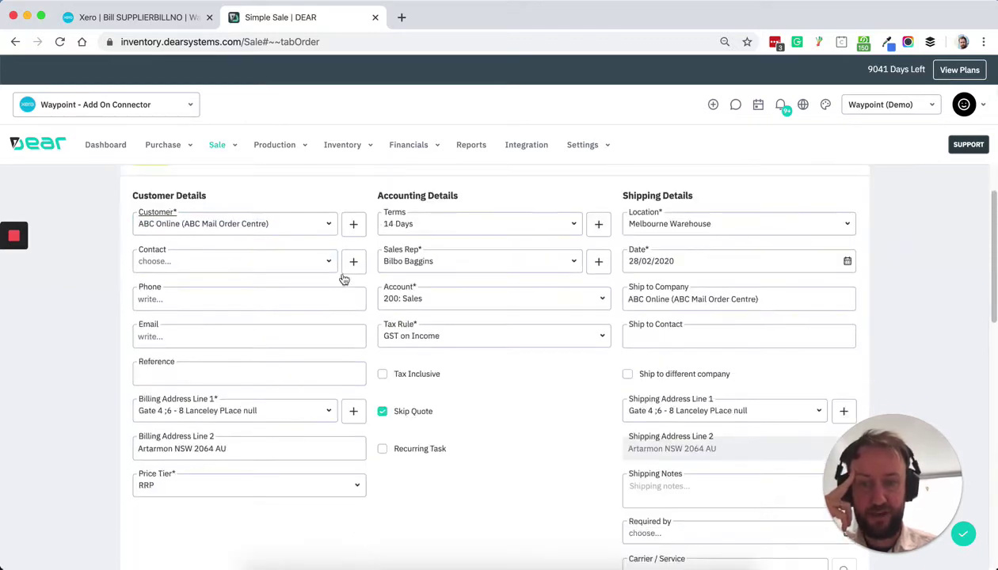
scroll(367, 293, down, 5)
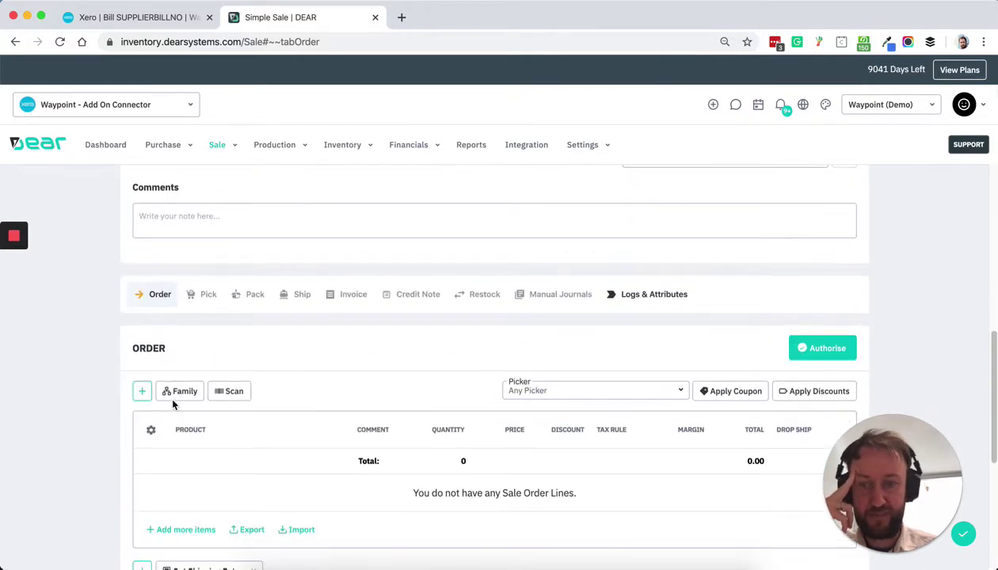
click(141, 391)
click(342, 439)
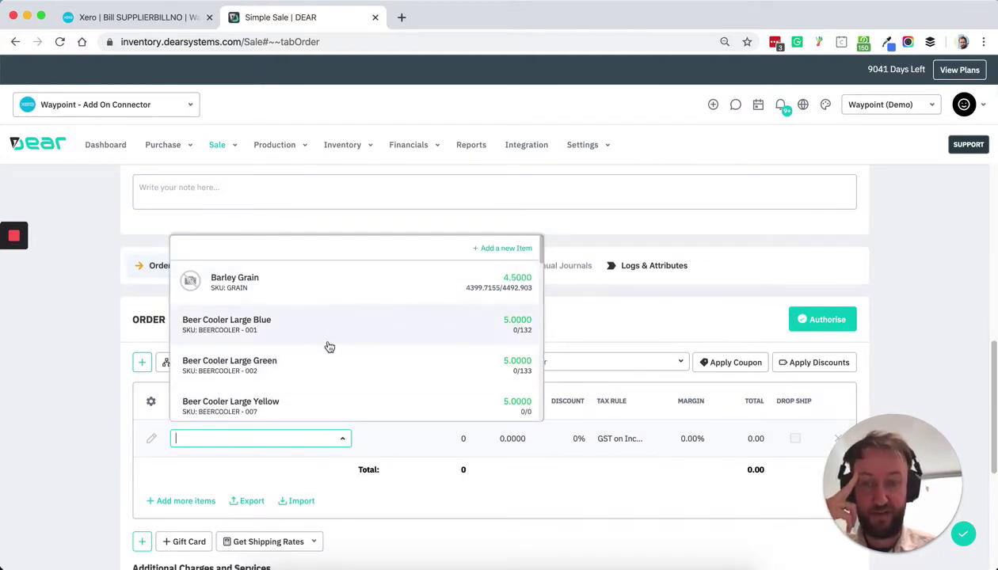
scroll(330, 345, down, 5)
click(335, 323)
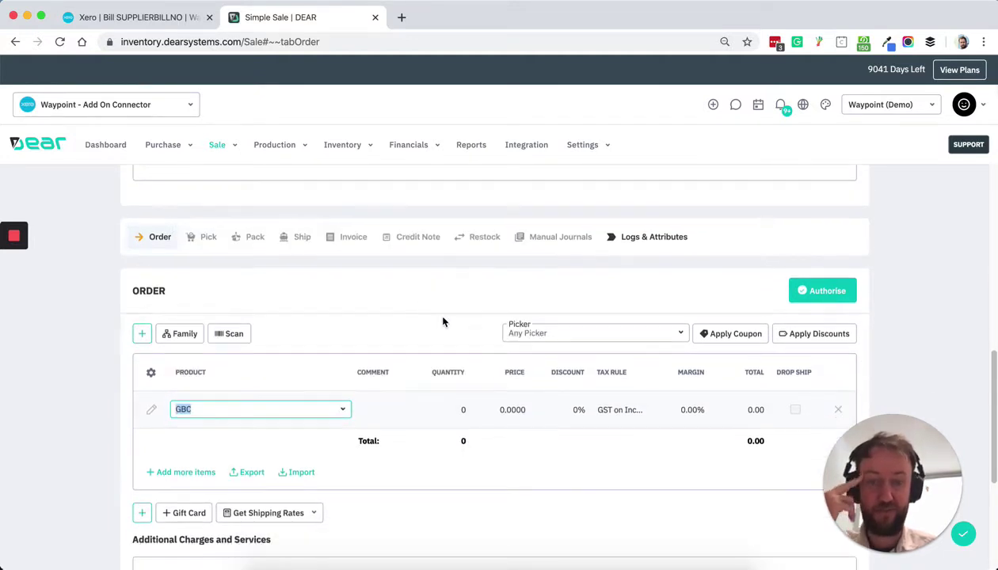
text(5)
key(Tab)
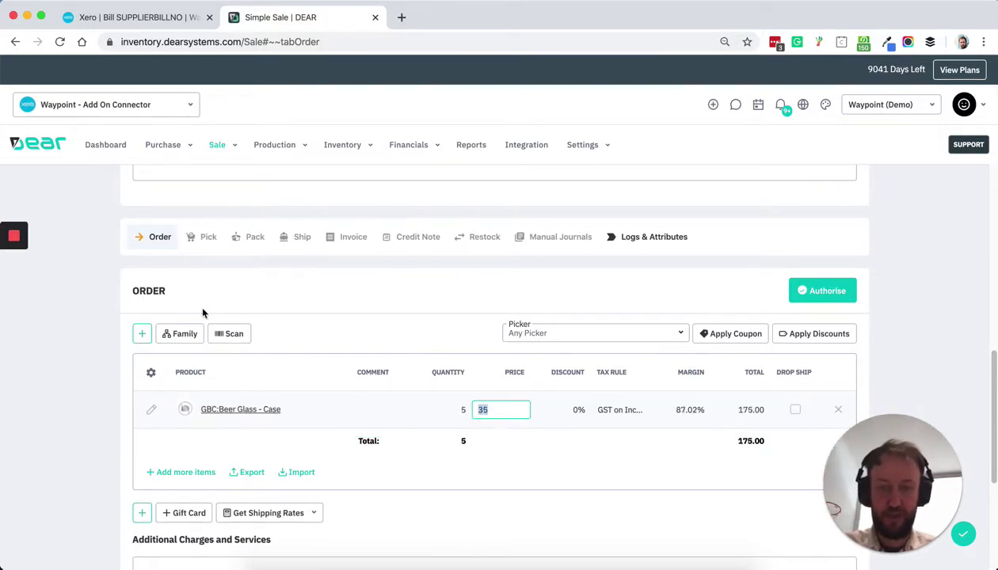
- Add an order line for CIB Cider - Bottle with a quantity of 10 and authorise the sale order
click(142, 333)
click(343, 420)
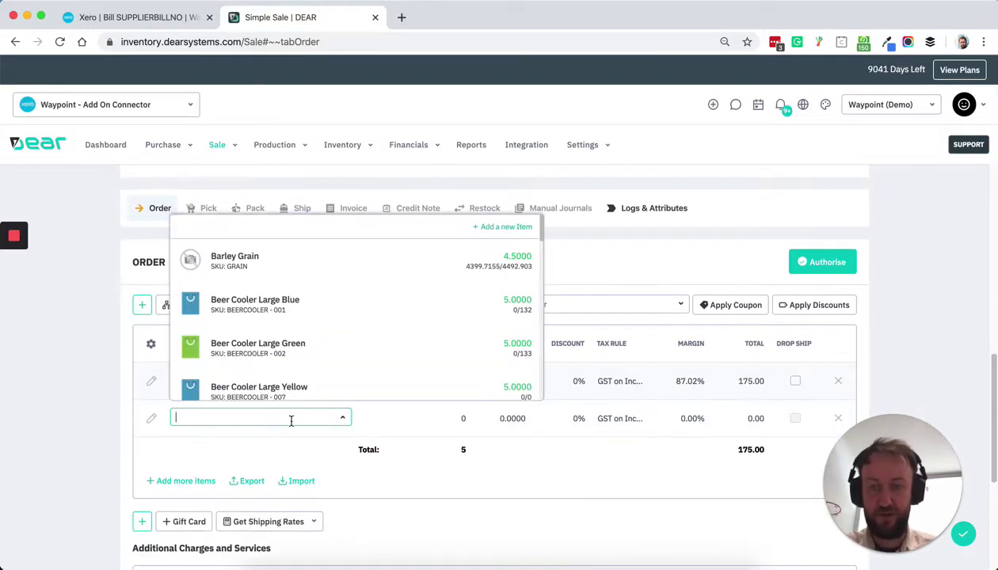
scroll(283, 357, down, 5)
click(278, 370)
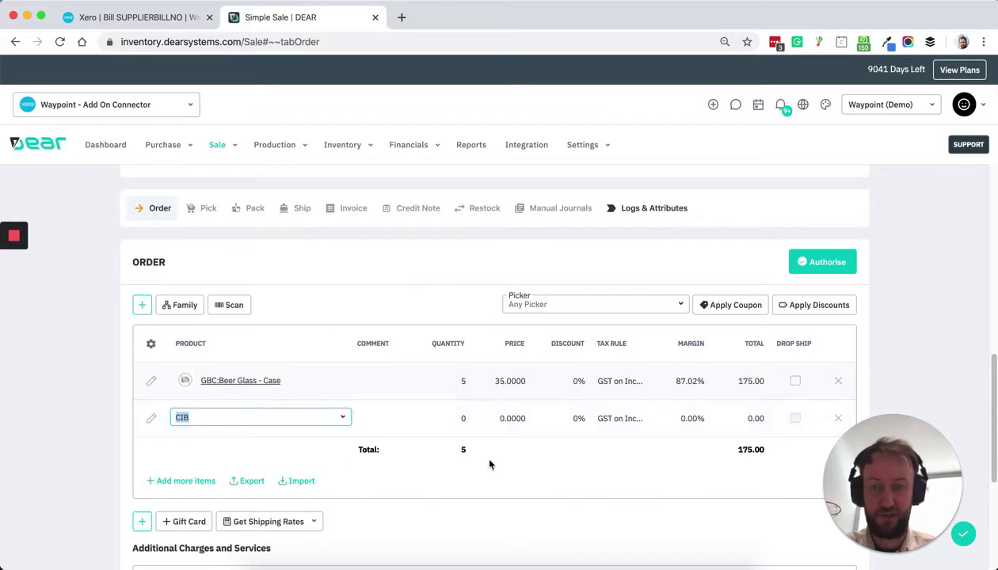
key(Tab)
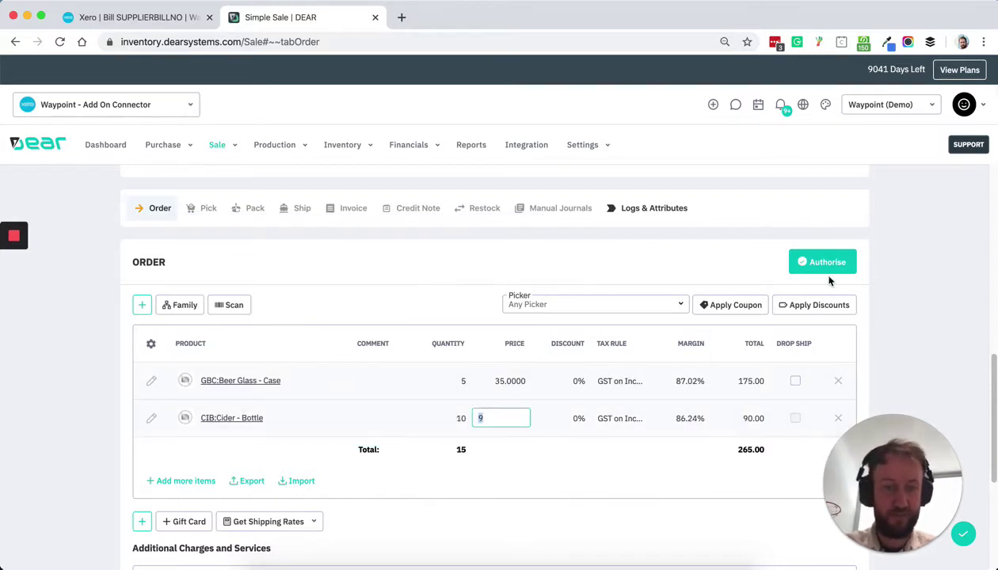
click(824, 265)
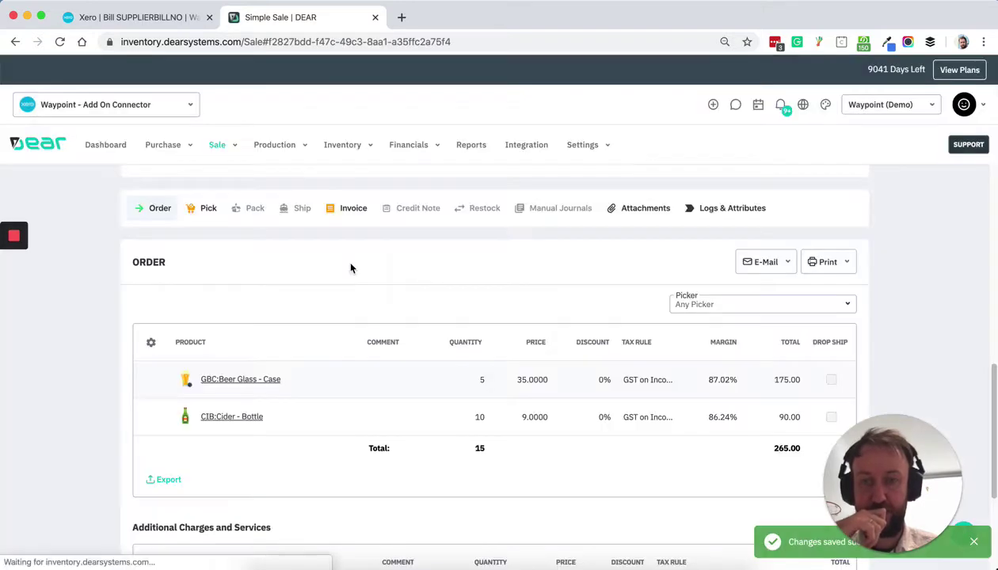
- Set the sale invoice date to 01/03/2020 and authorise the invoice without allocating the customer's unused deposit
click(349, 209)
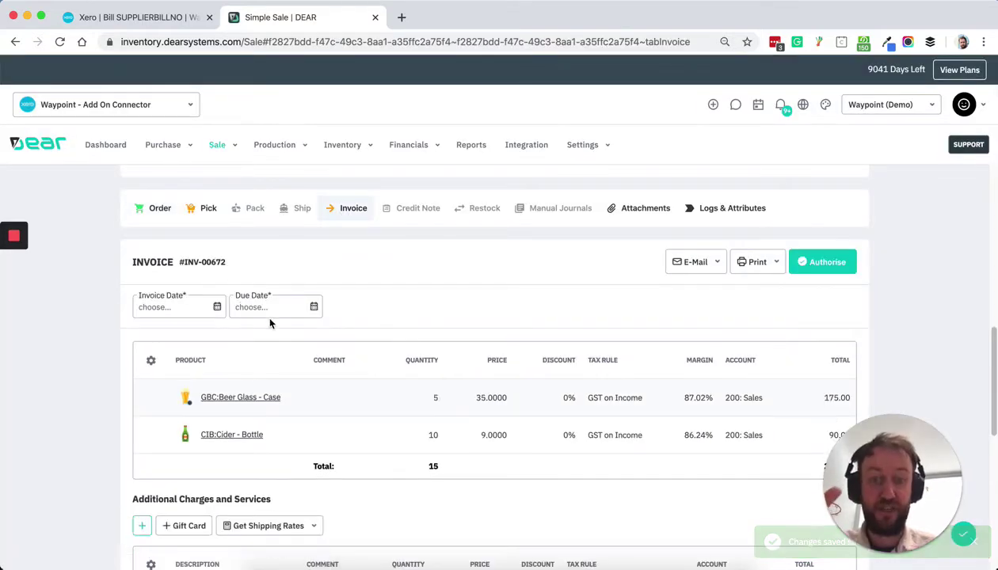
click(218, 309)
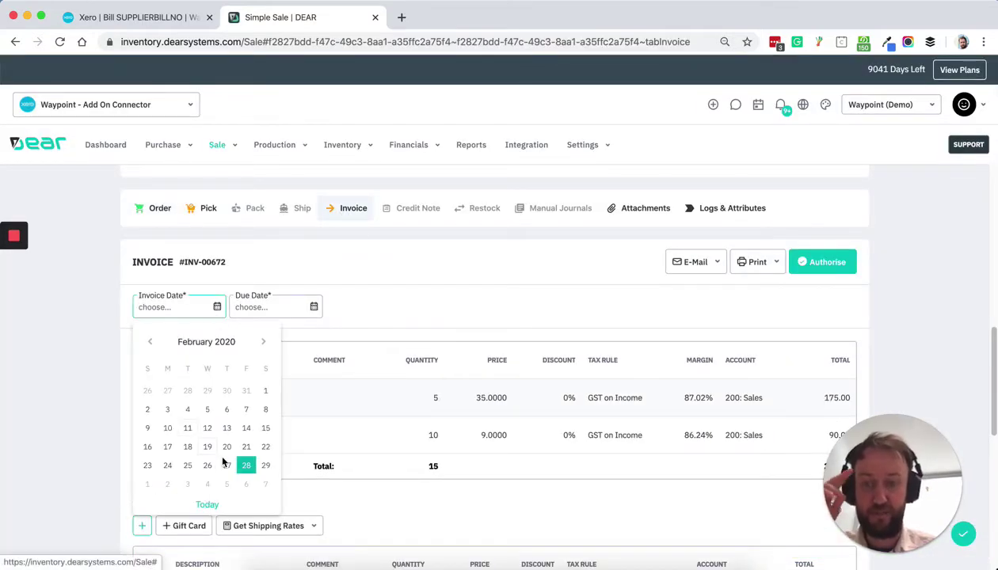
click(150, 485)
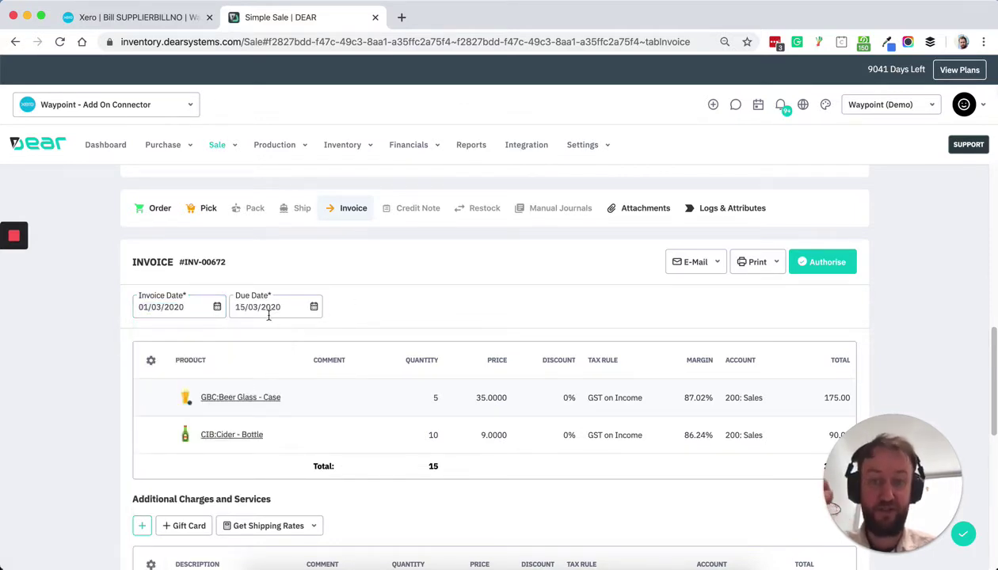
click(810, 272)
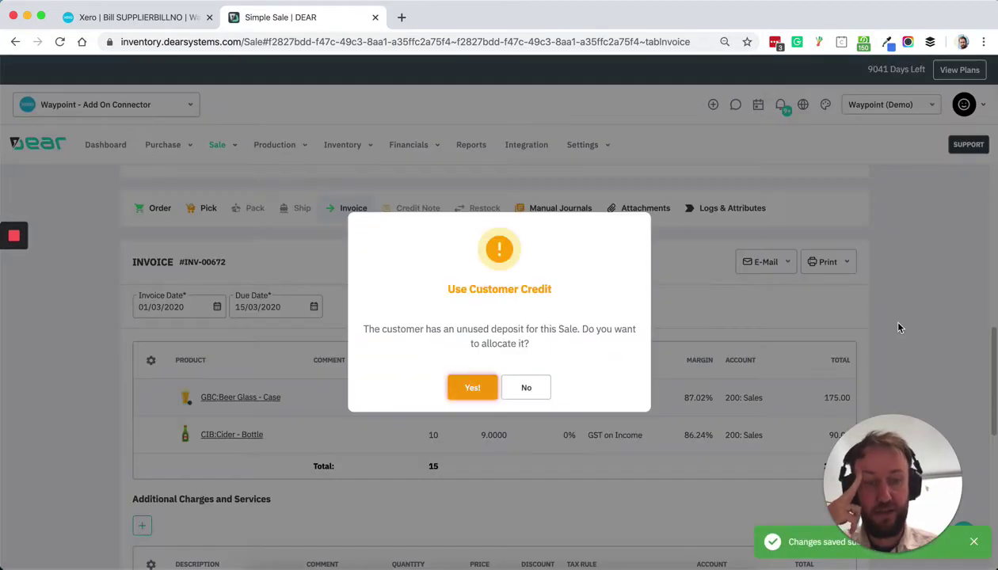
click(516, 388)
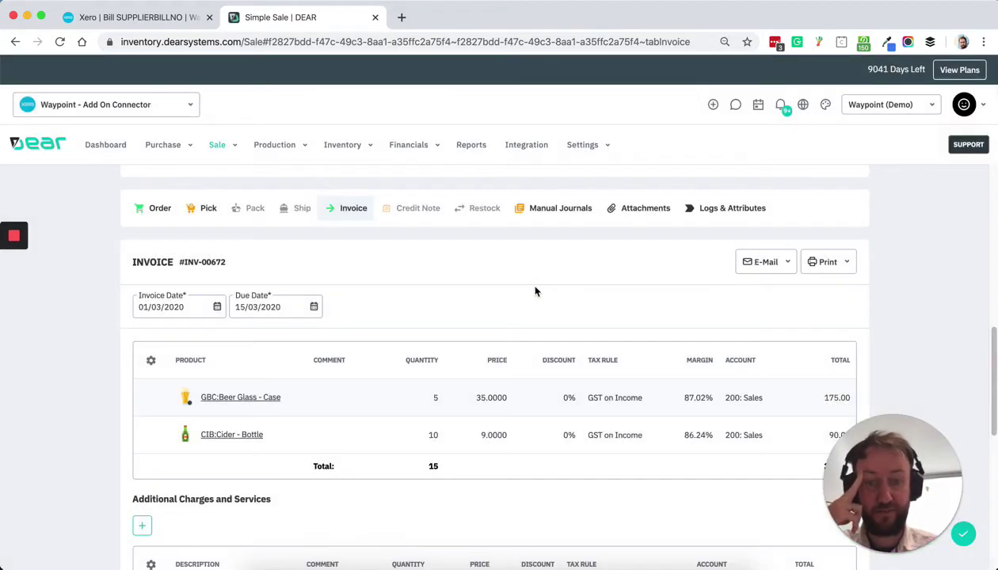
- Start the synchronisation with Xero from the sync summary, and switch to Xero's dashboard
click(190, 104)
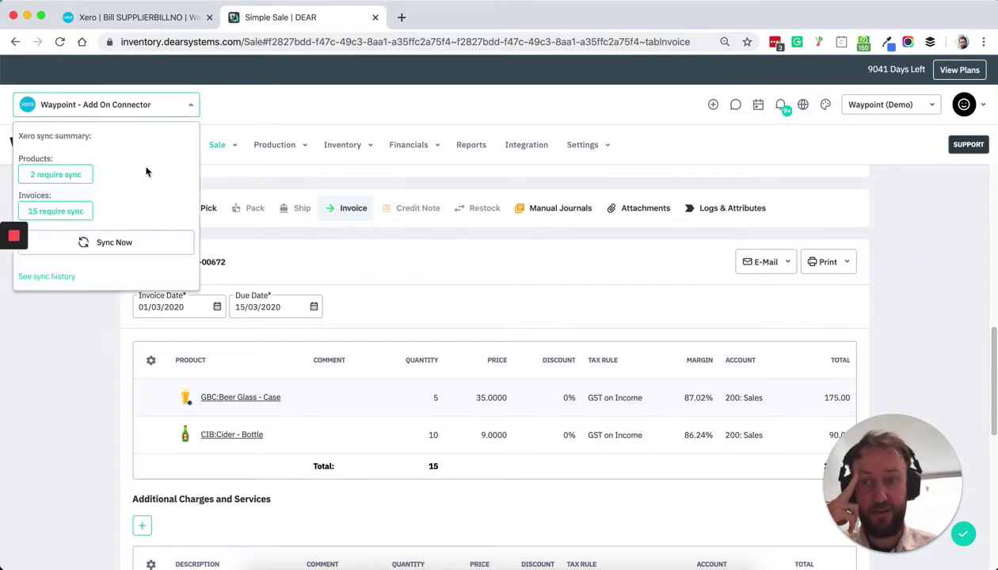
click(112, 242)
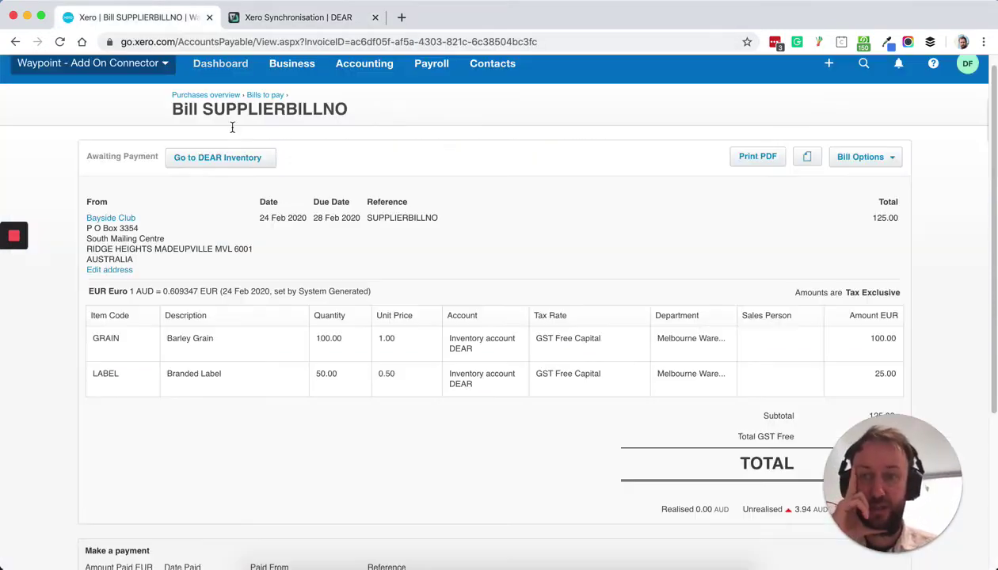
click(179, 18)
scroll(299, 131, up, 1)
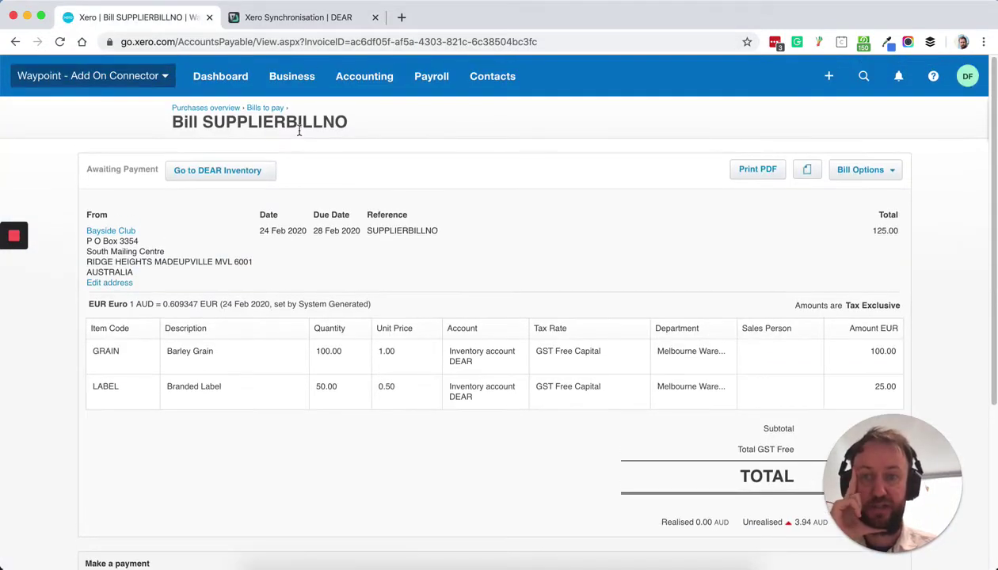
click(220, 76)
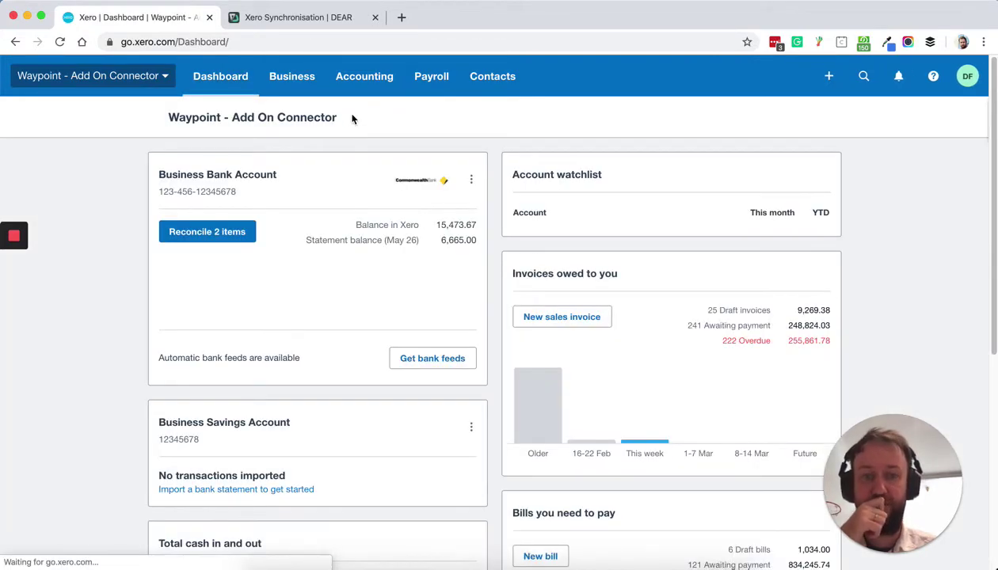
- Return to DEAR and review the synchronisation results for the exported sale invoice
click(327, 18)
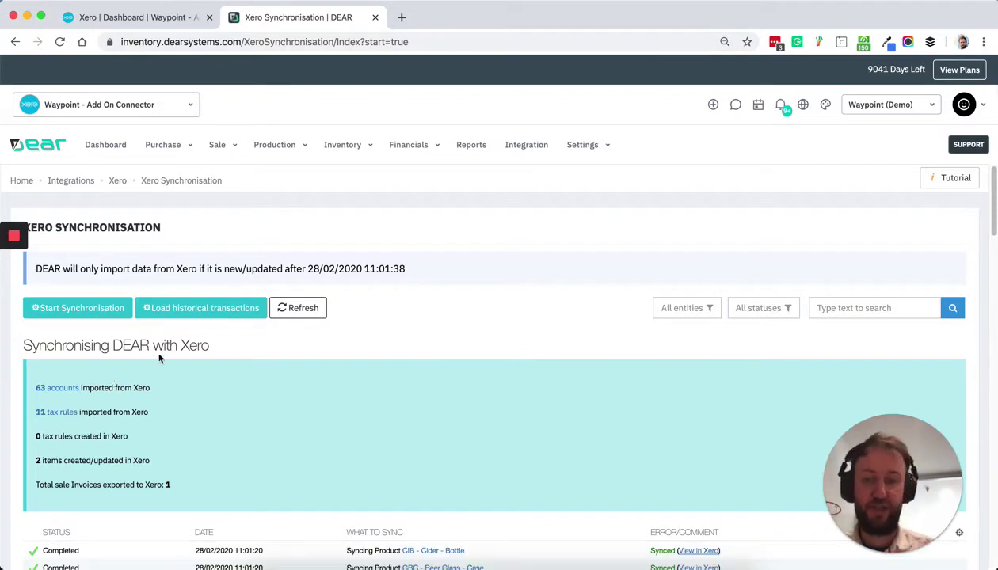
scroll(177, 349, down, 5)
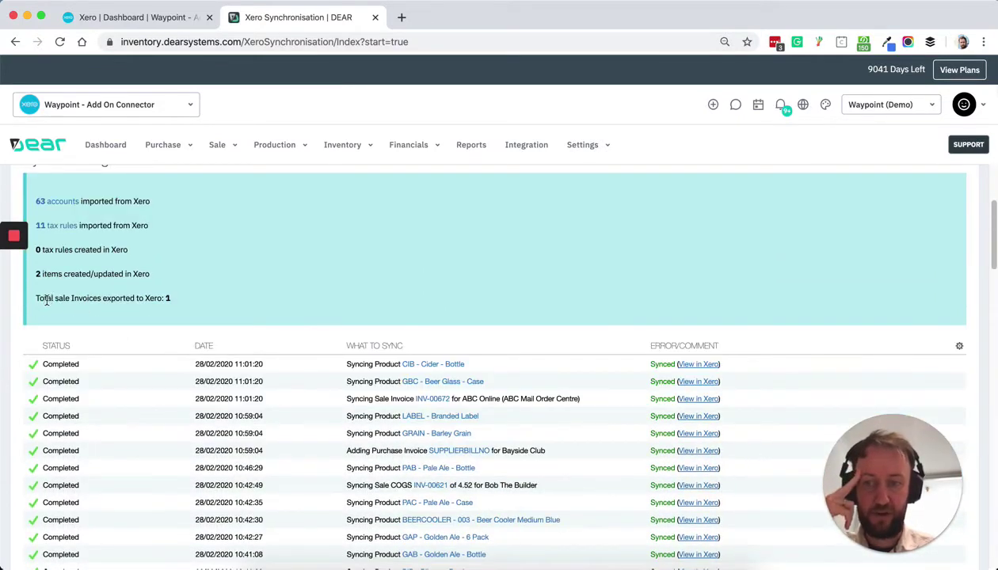
drag(46, 300, 176, 296)
click(176, 296)
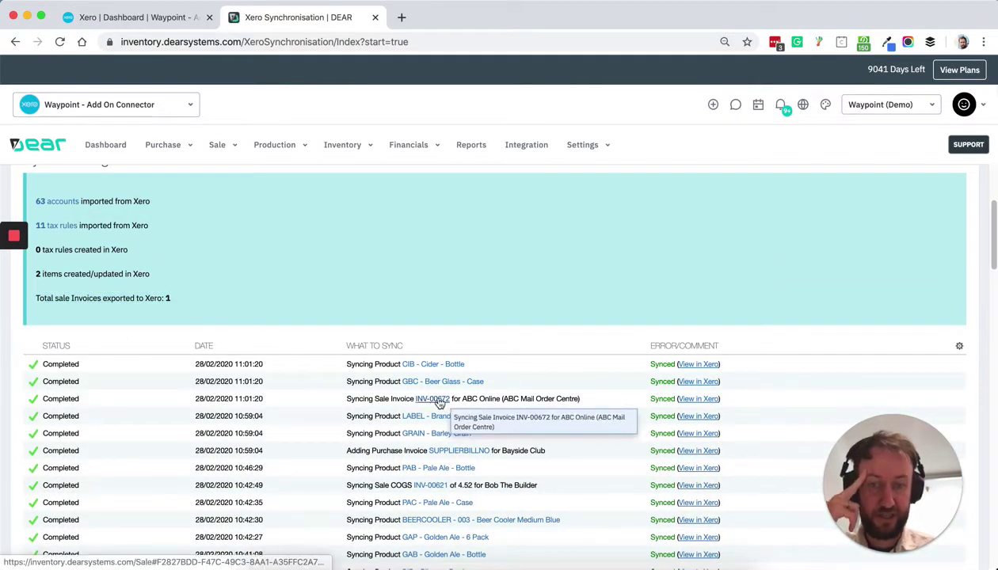
- Switch to Xero and open the list of all sales invoices to check the synced sale invoice
click(138, 16)
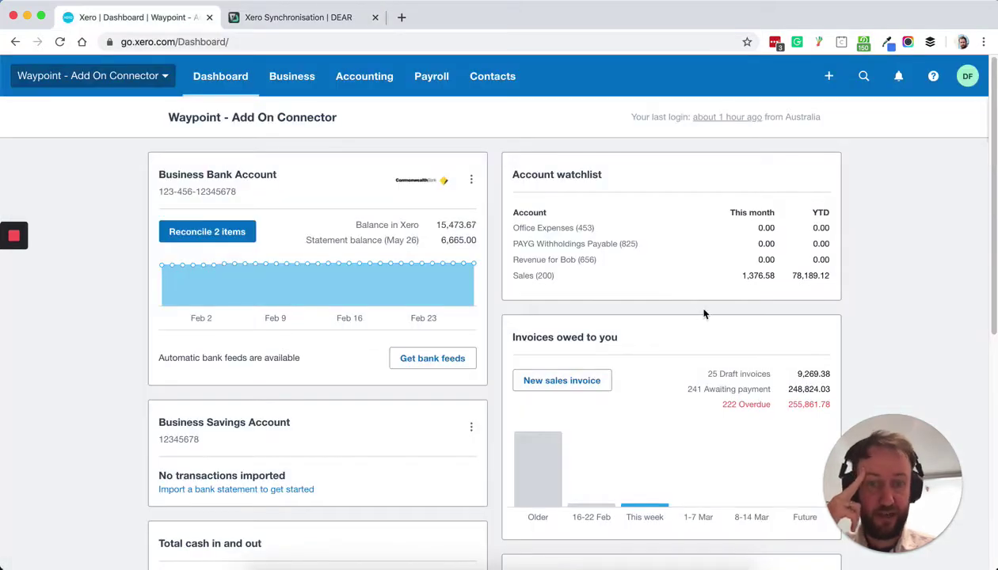
click(608, 340)
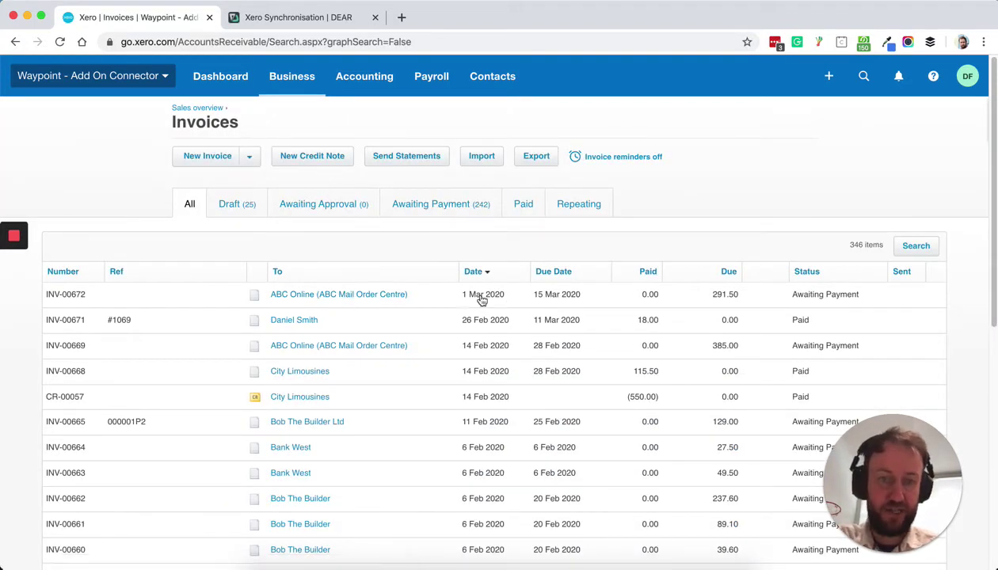
- Open the ABC Online invoice dated 1 Mar 2020 and examine the department and sales person on its lines
click(396, 295)
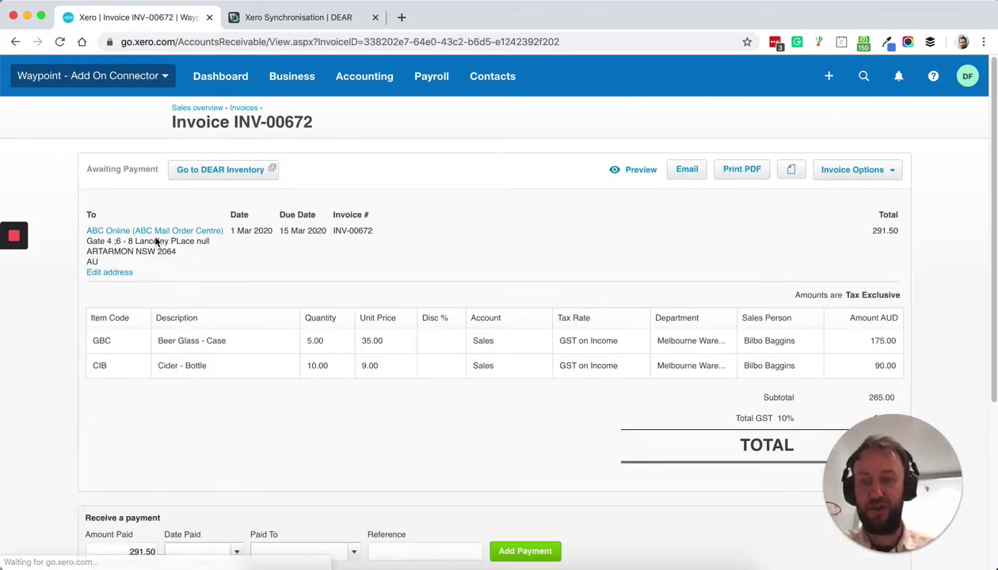
scroll(321, 317, down, 1)
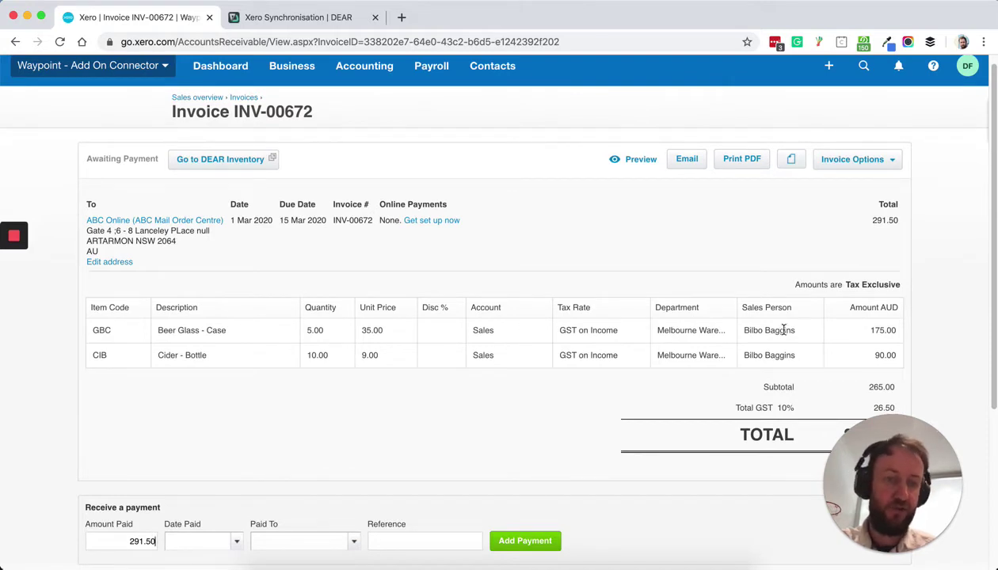
drag(746, 334, 782, 354)
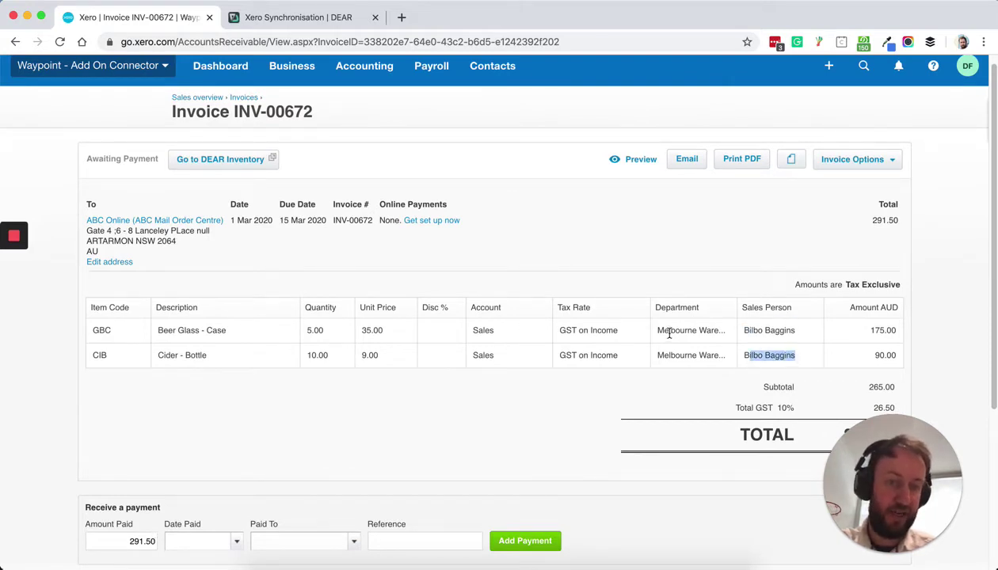
drag(669, 331, 726, 332)
drag(671, 355, 705, 356)
click(712, 356)
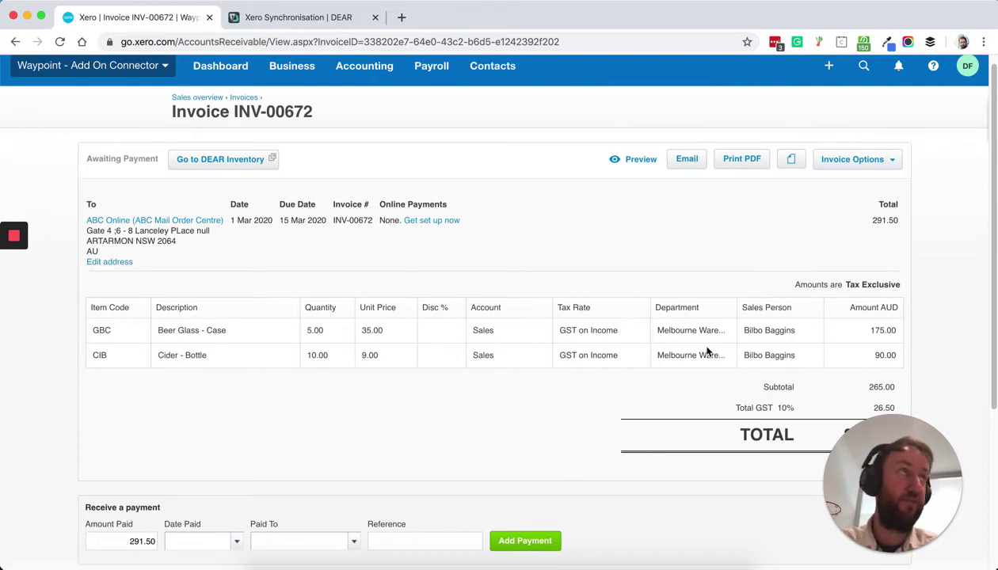
- Switch to DEAR and open the ABC Online sale from its synced invoice in the synchronisation results
click(293, 17)
scroll(294, 258, up, 2)
scroll(628, 452, down, 1)
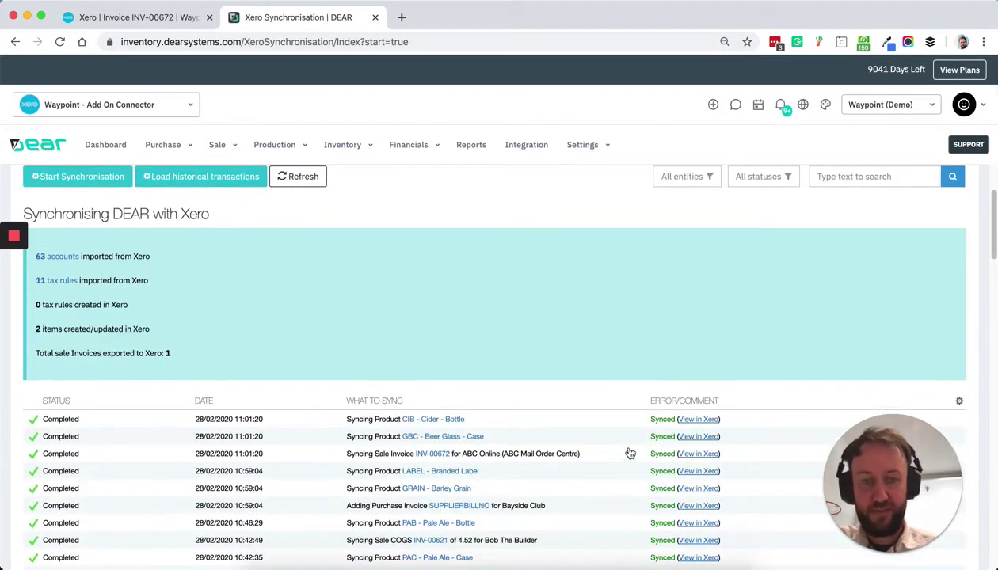
click(434, 453)
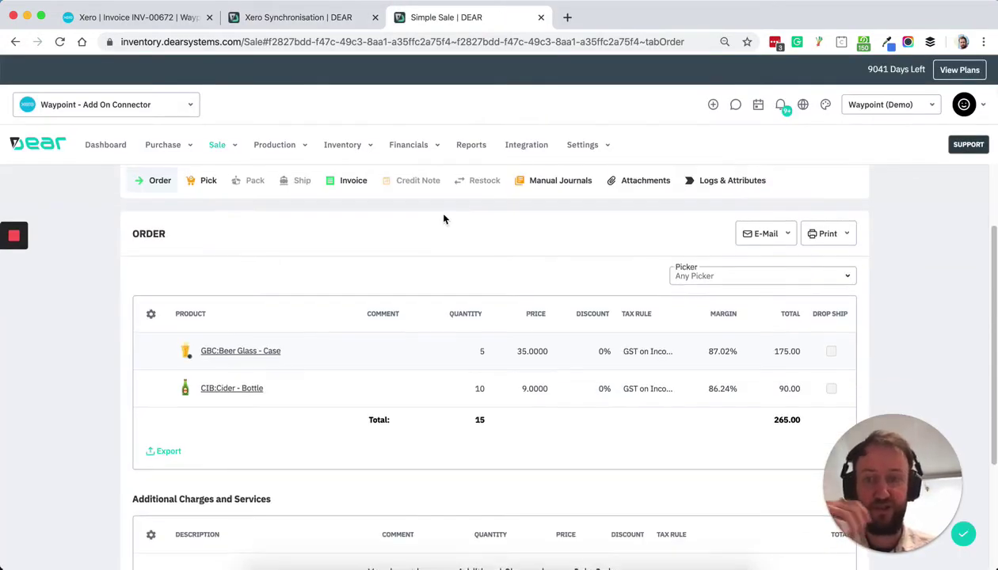
- Auto-pick the sale's items and authorise the pick
click(208, 204)
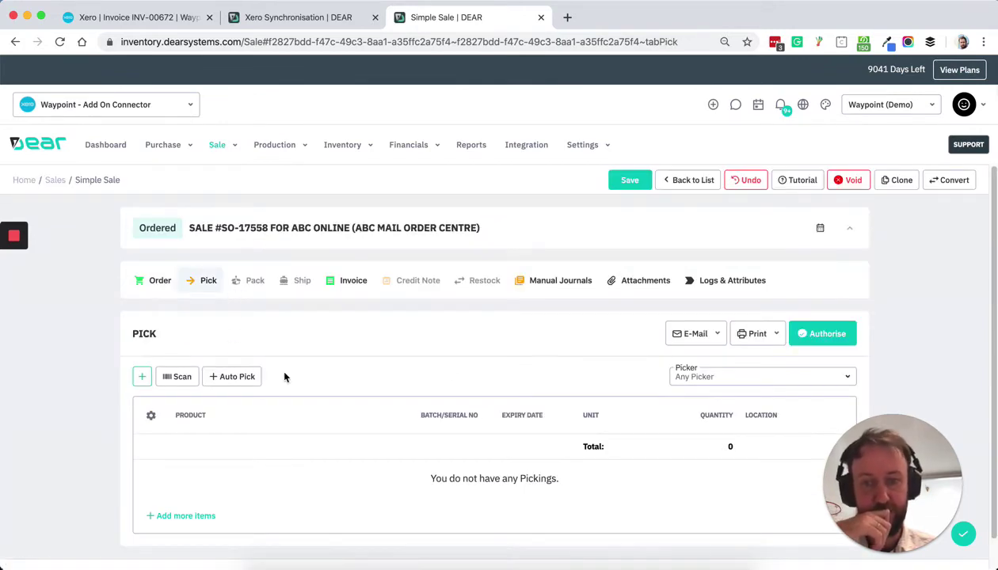
click(238, 377)
click(820, 336)
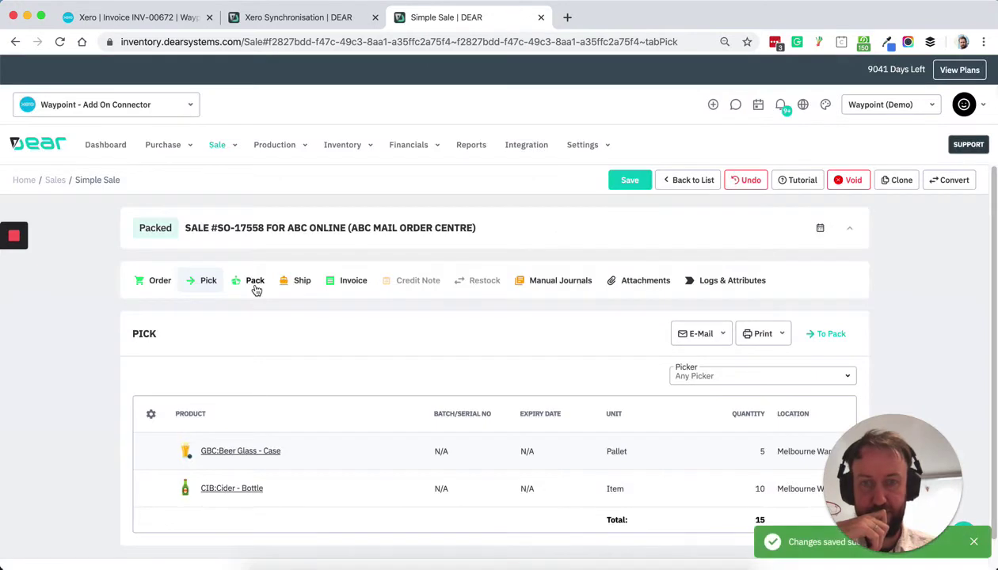
- Auto-fill the sale's shipment with grouped boxes, set the tracking number to 12345 and authorise the shipment
click(292, 283)
click(191, 377)
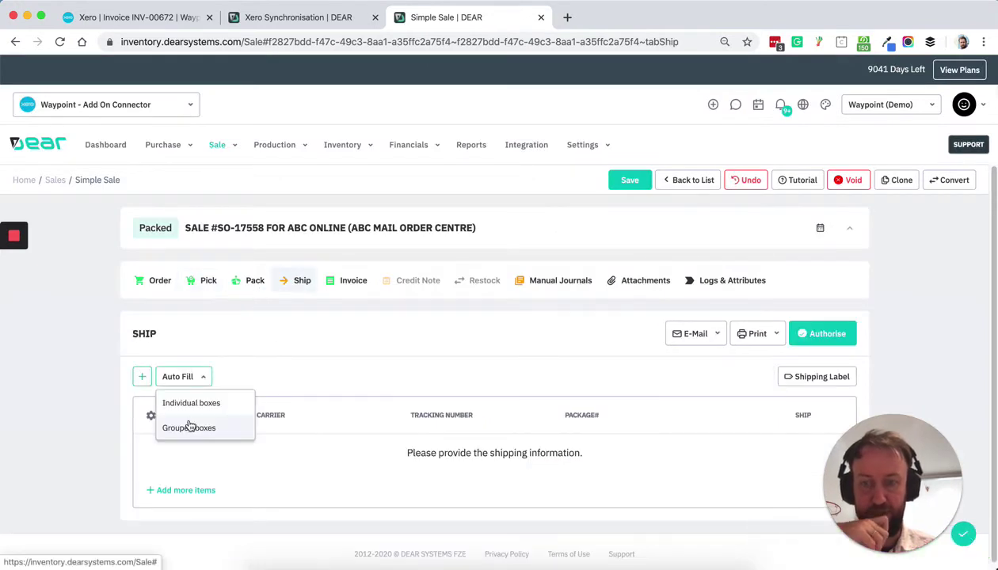
click(189, 422)
click(491, 453)
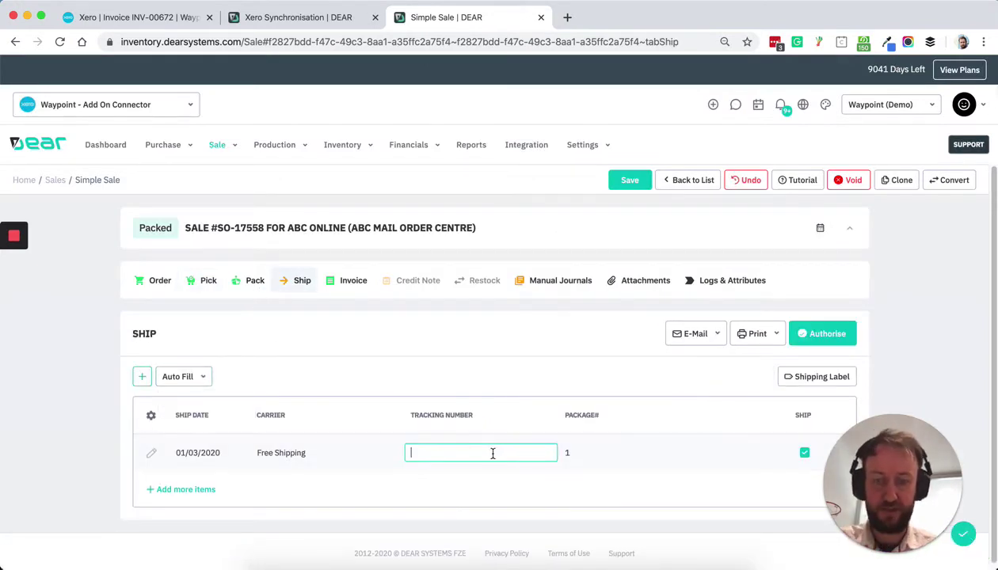
click(824, 333)
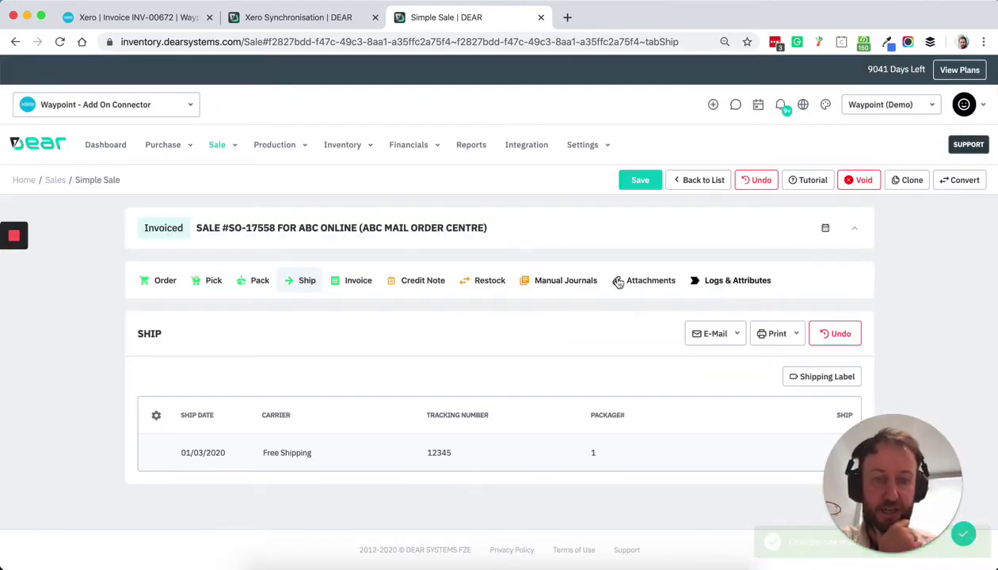
- Examine the accounting transactions in the sale's logs, including the cost of goods entry
click(707, 284)
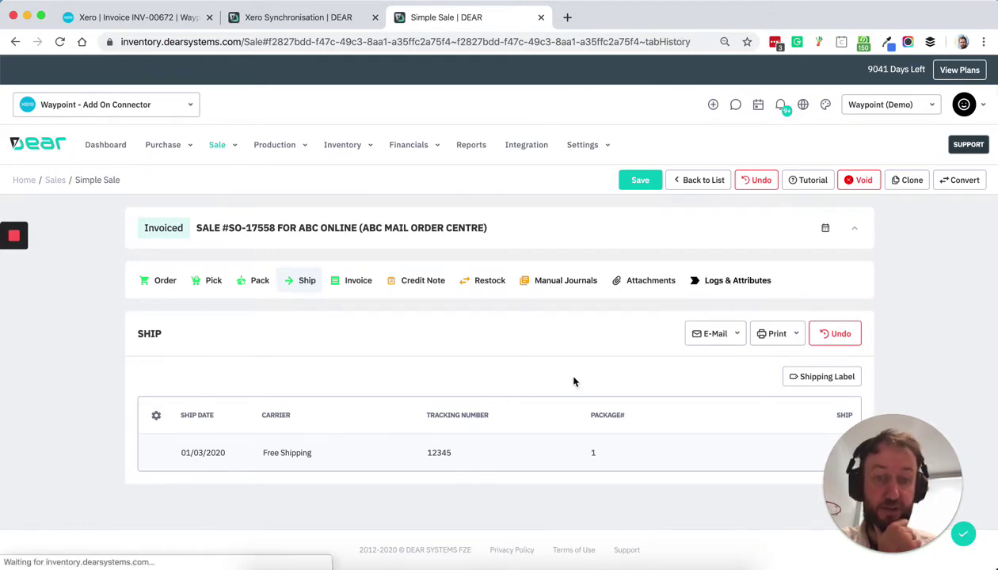
scroll(559, 345, down, 10)
scroll(559, 345, down, 2)
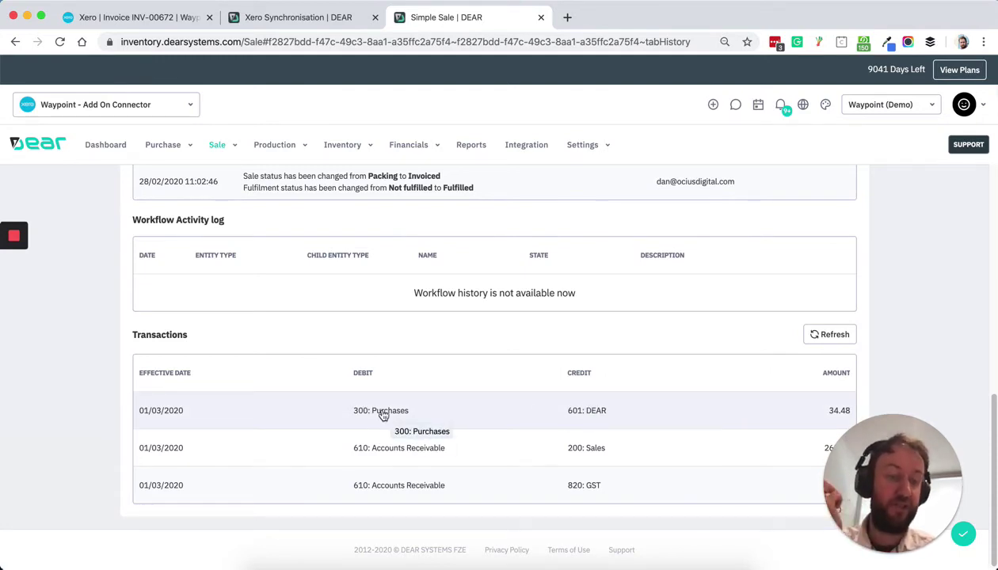
- Synchronise the fulfilled sale with Xero, and switch to Xero's dashboard
click(135, 107)
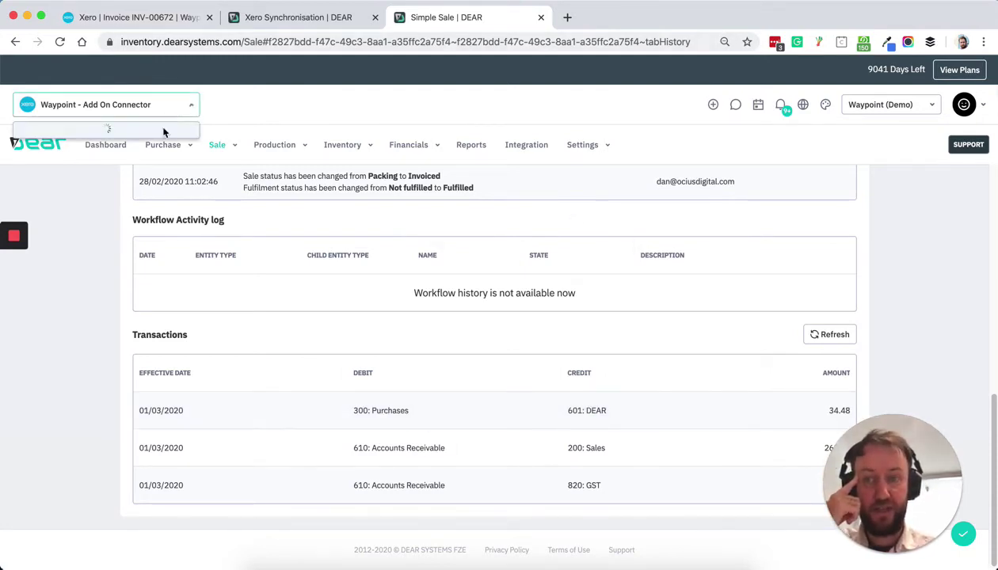
click(87, 241)
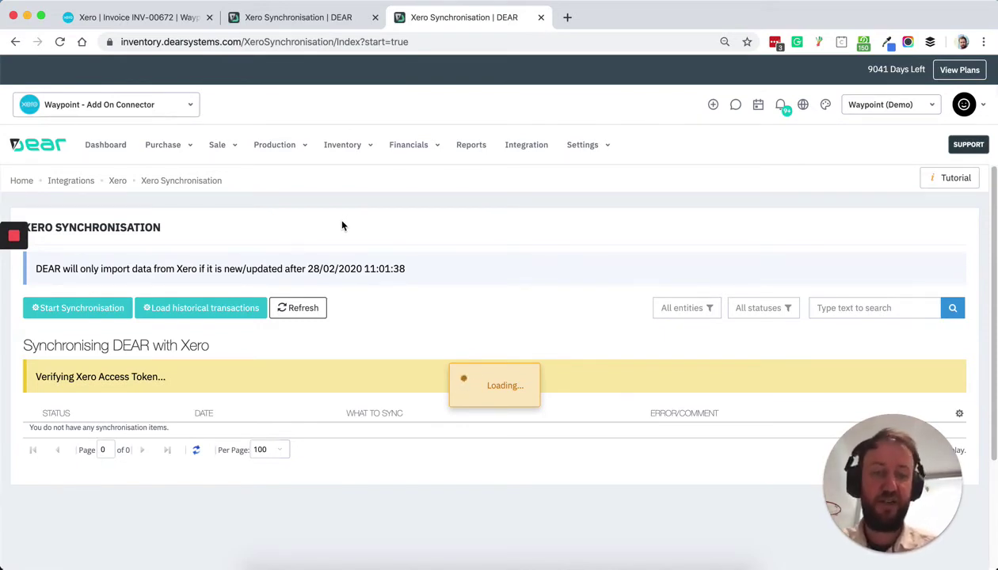
click(162, 18)
click(208, 78)
- Return to DEAR, view the synced sale COGS entry's manual journal in Xero, and close the journal
click(438, 18)
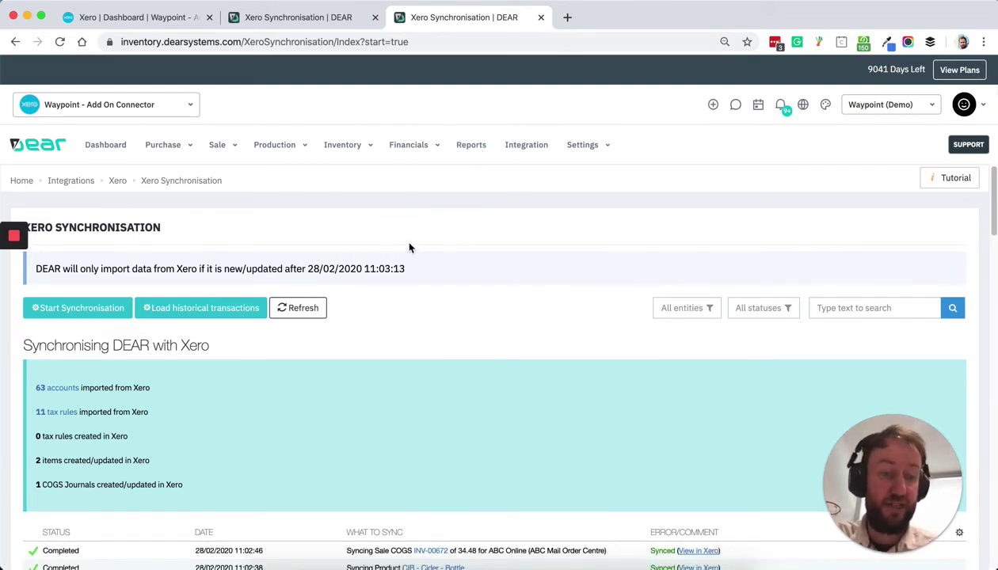
scroll(415, 286, down, 4)
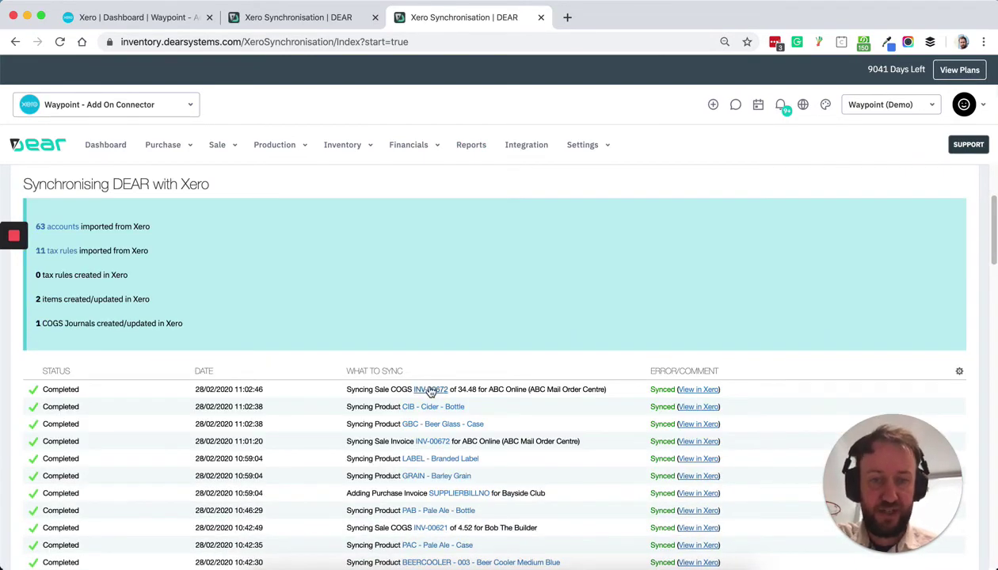
click(699, 390)
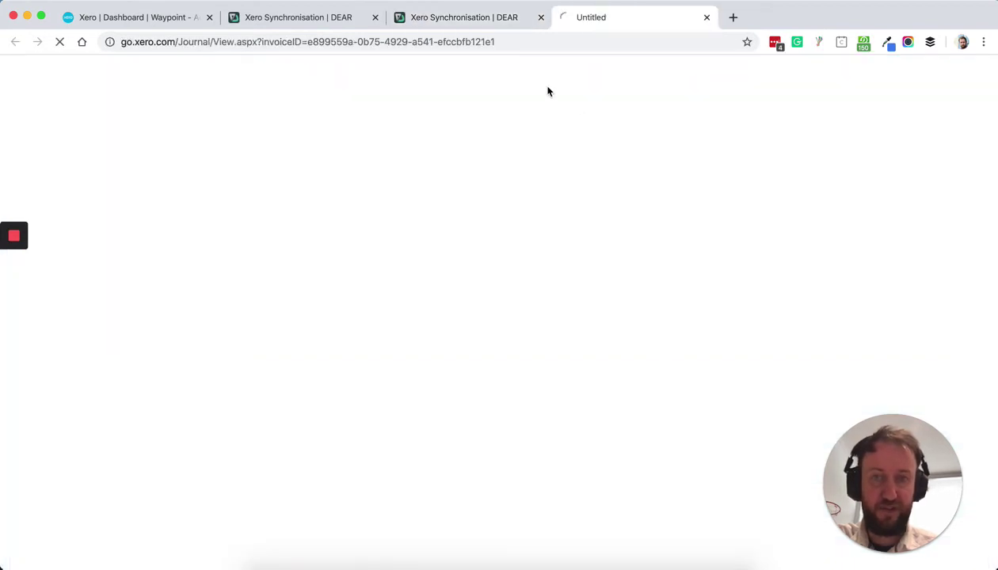
drag(207, 124, 372, 126)
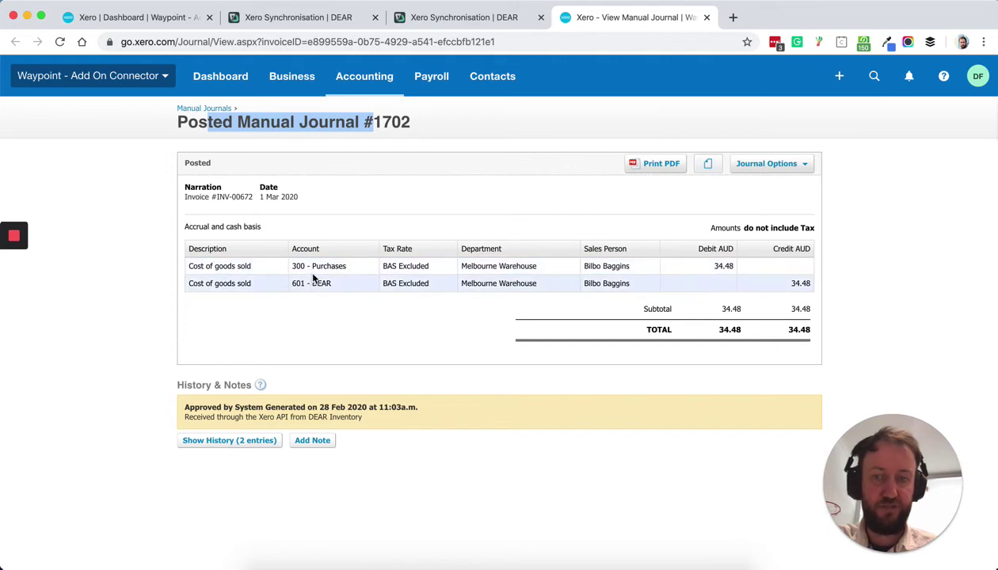
key(ctrl+w)
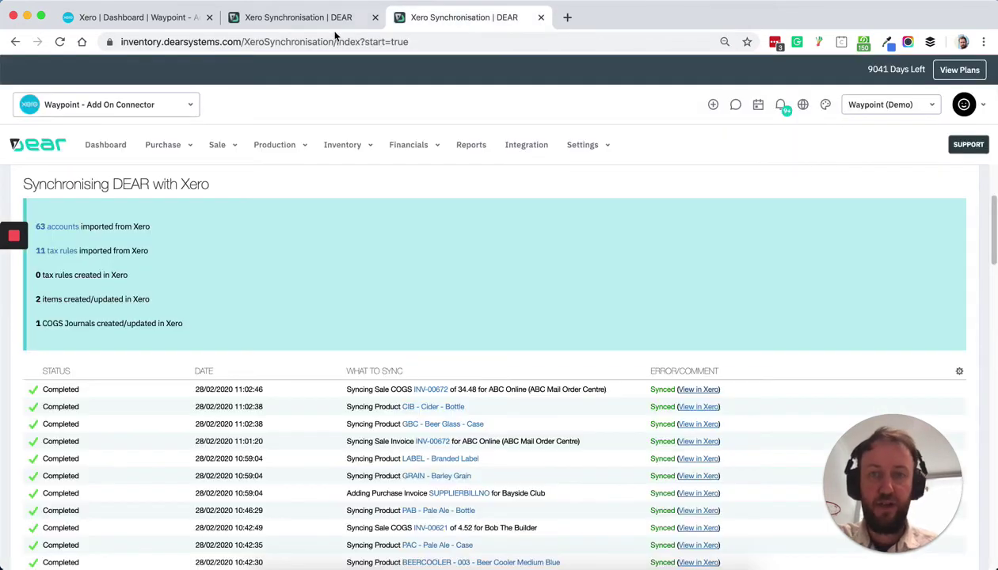
- Create a new stock adjustment with the expense account 400: Advertising
click(360, 155)
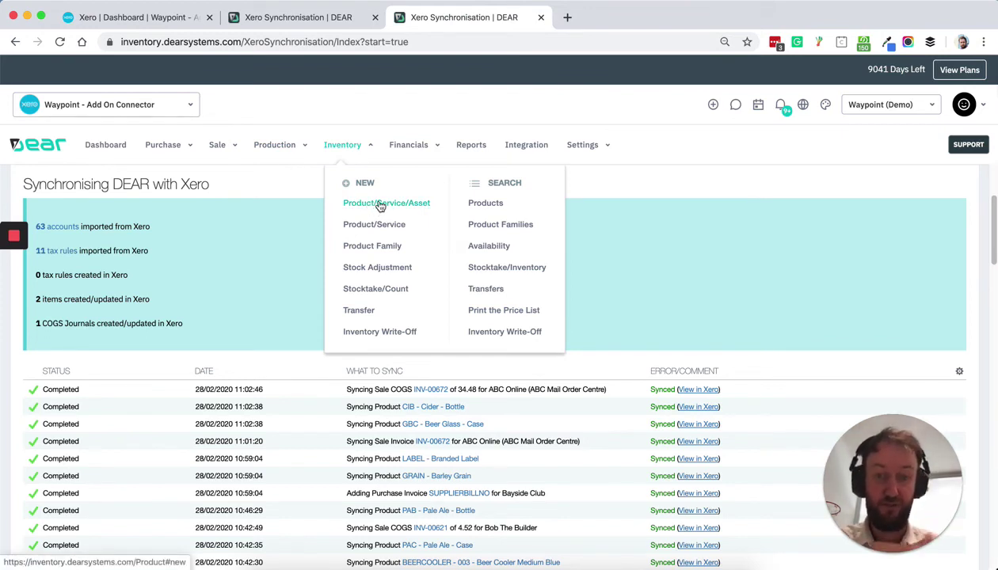
click(376, 267)
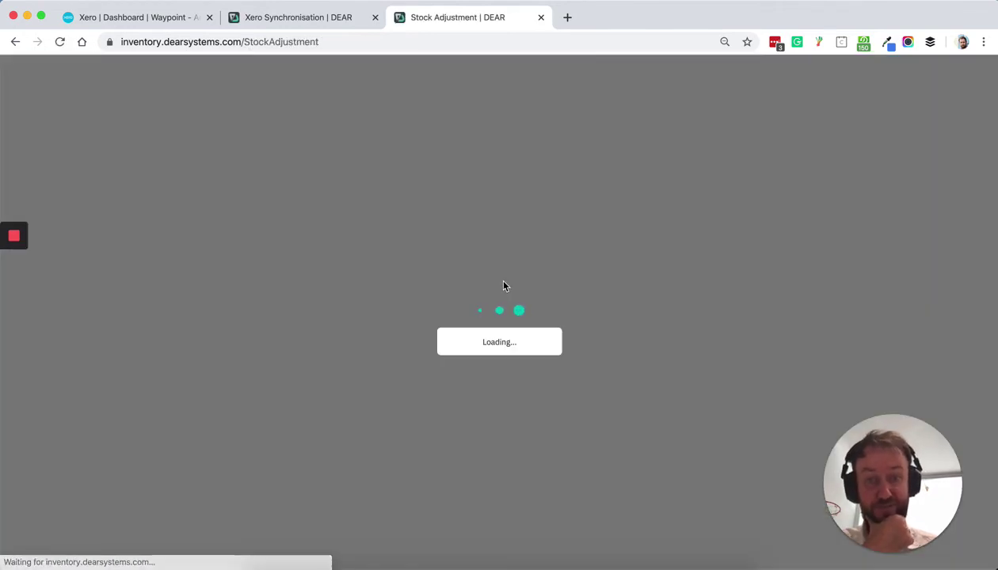
scroll(413, 323, down, 1)
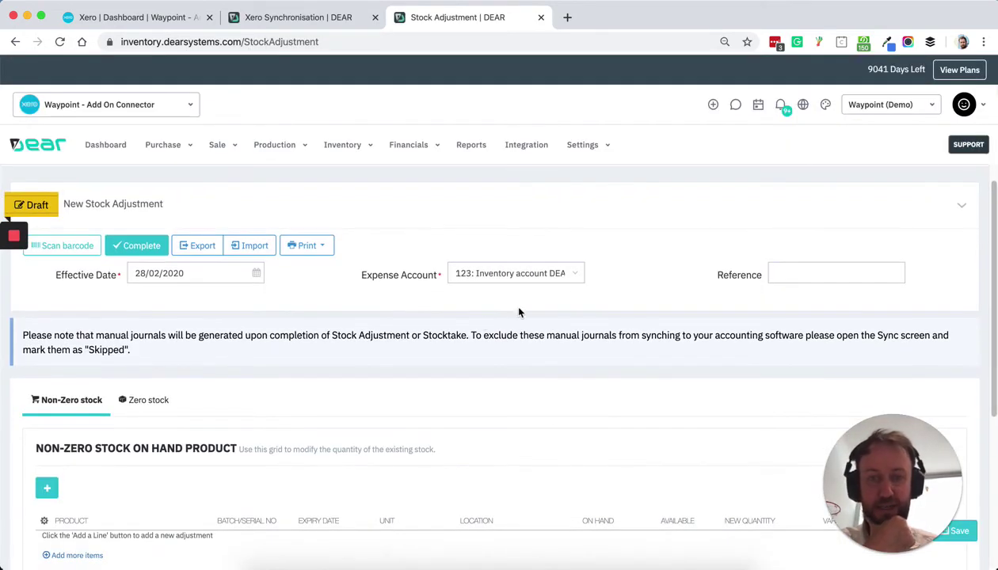
click(566, 273)
click(530, 360)
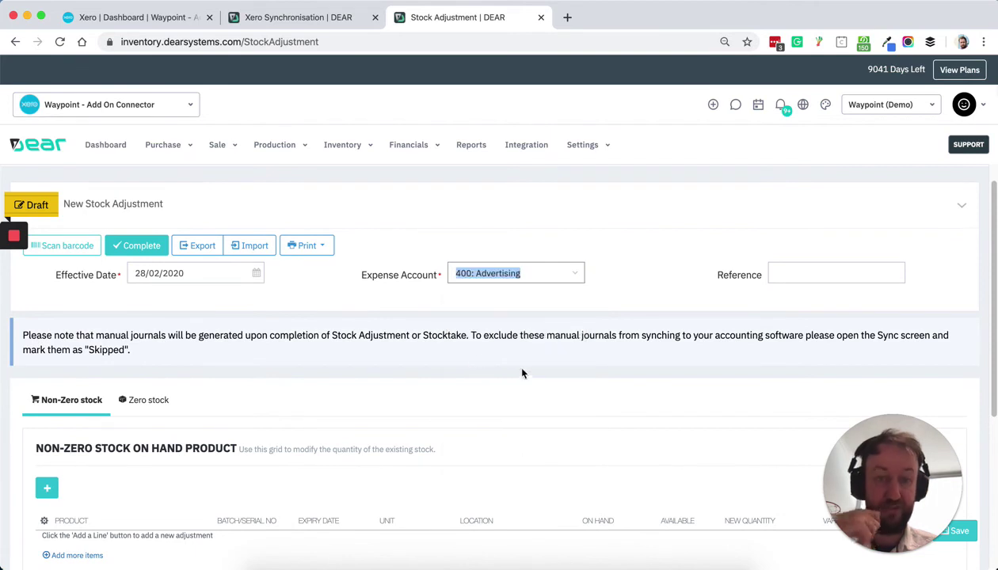
- Add a non-zero stock line for CIB: Cider - Bottle in the Melbourne Warehouse to the adjustment
scroll(345, 338, down, 5)
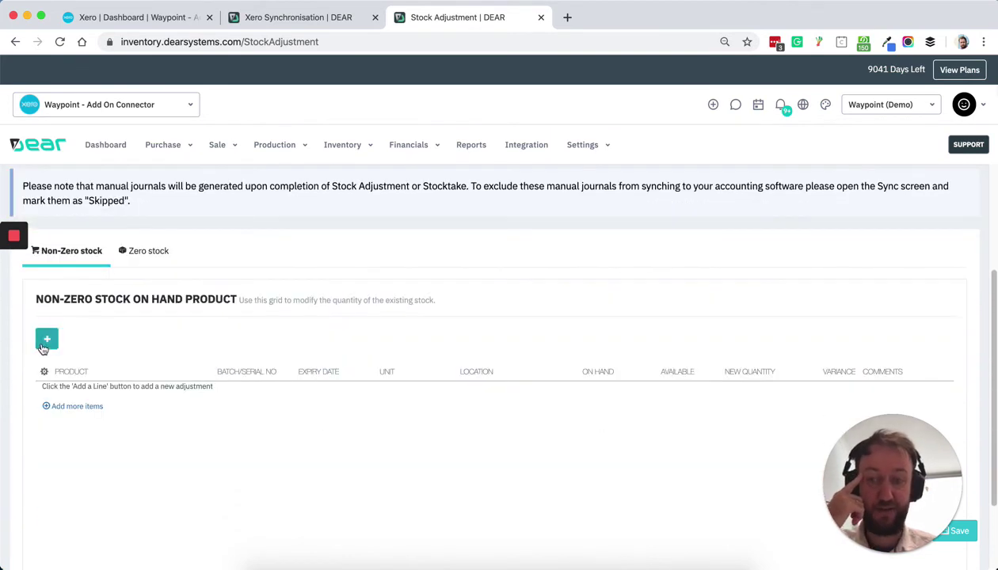
click(46, 343)
click(206, 398)
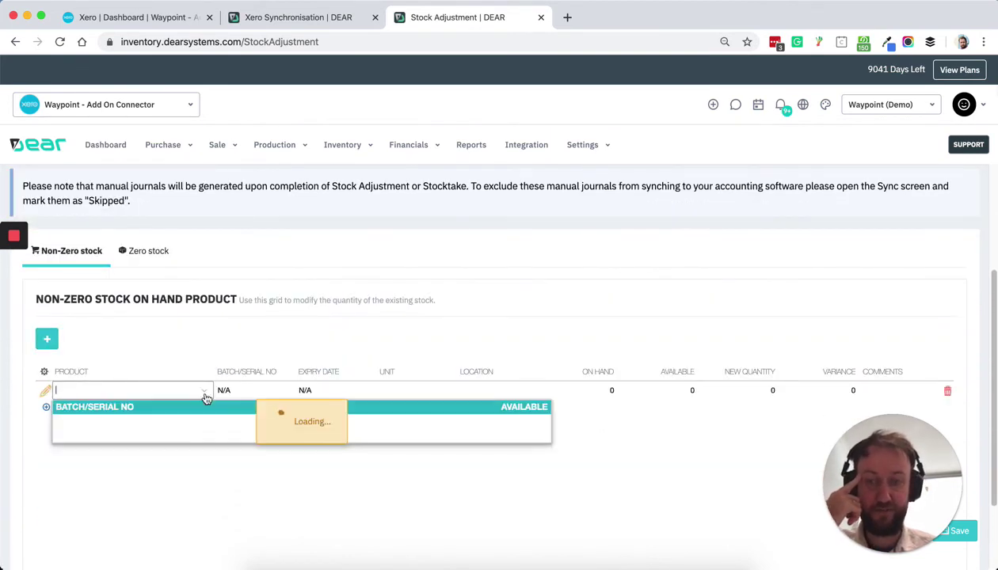
scroll(201, 317, down, 5)
scroll(201, 317, down, 10)
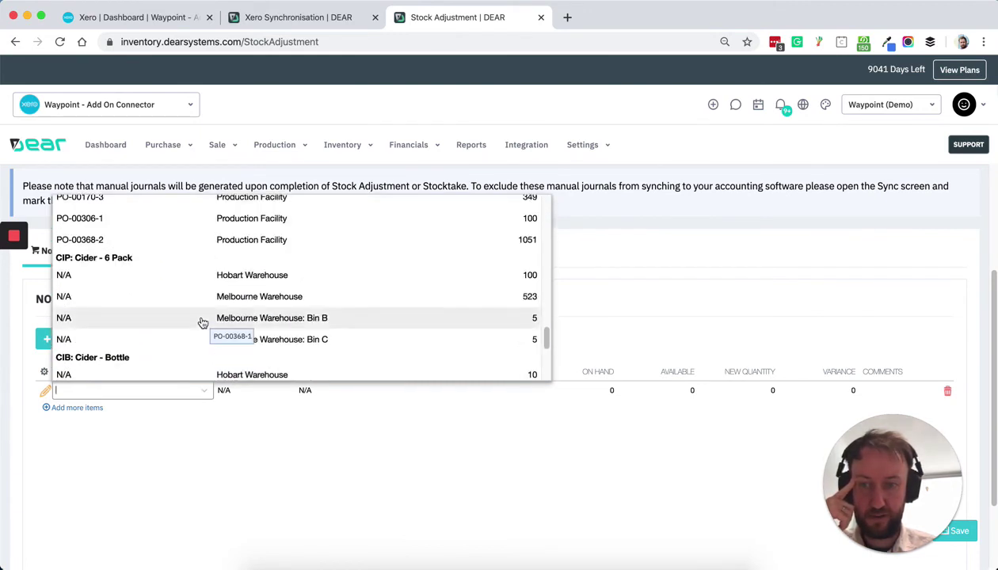
scroll(201, 322, down, 3)
click(234, 341)
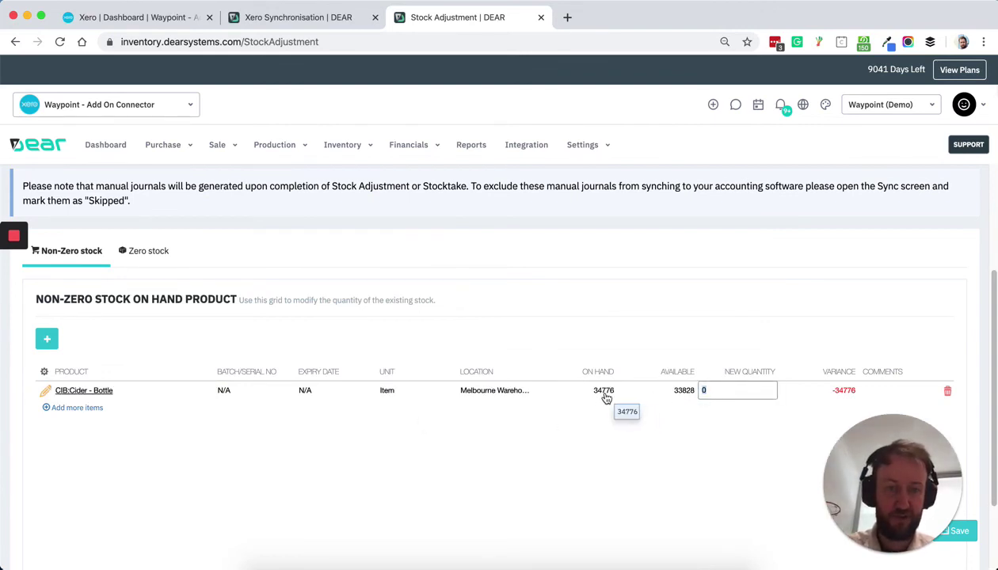
- Set the cider line's new quantity to 34770 with the comment "Promotion", and complete the stock adjustment
text(34)
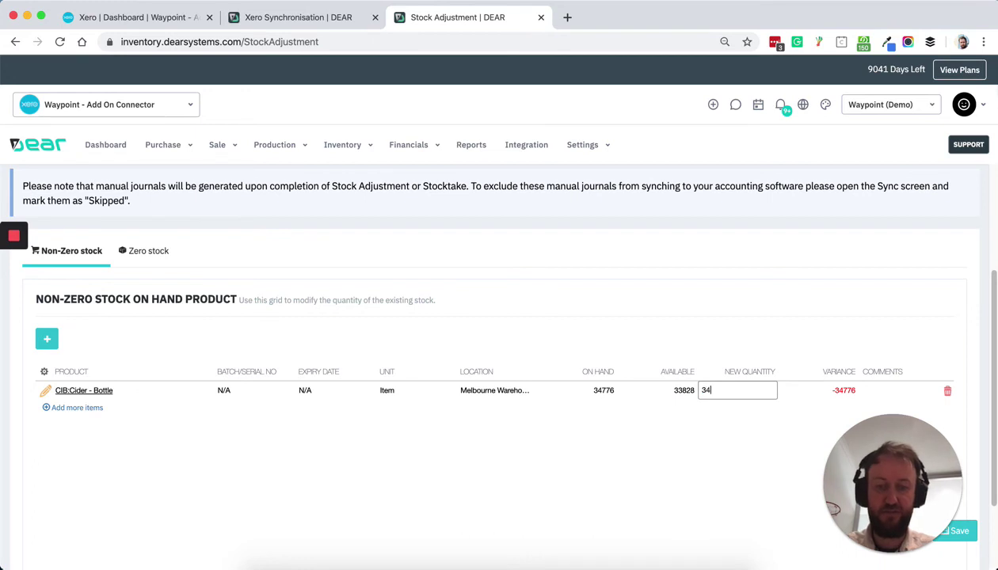
text(770)
key(Tab)
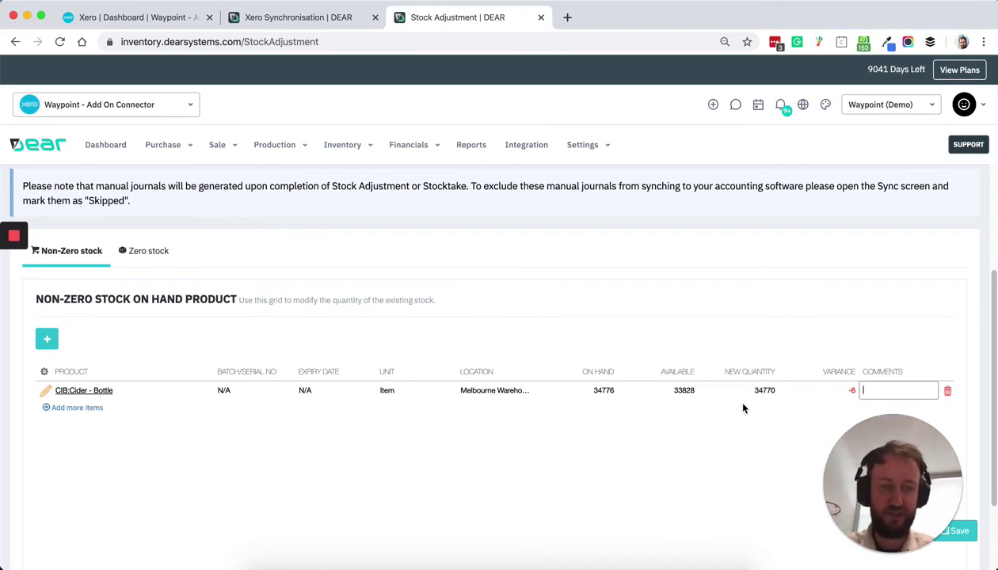
text(Promotion)
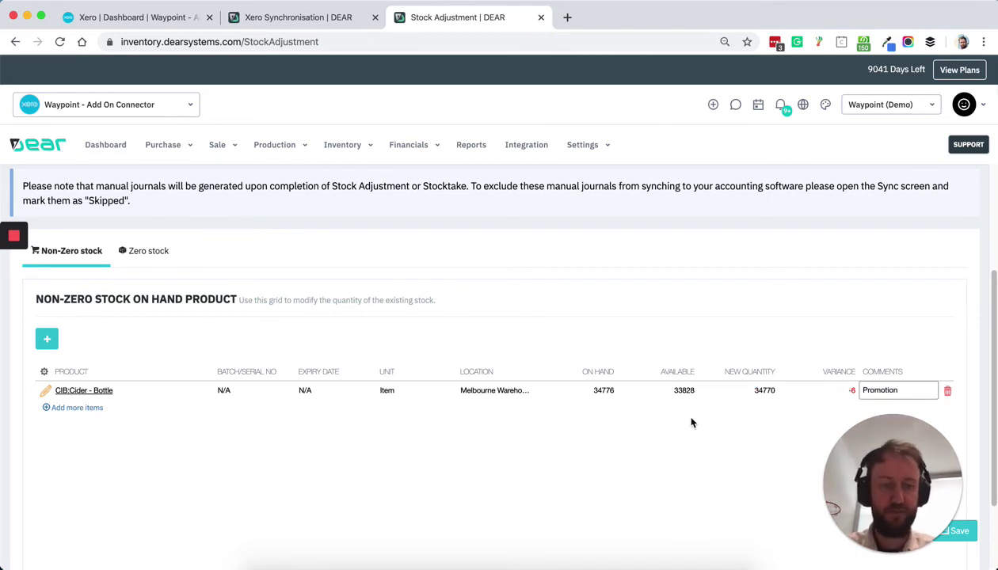
scroll(731, 371, up, 3)
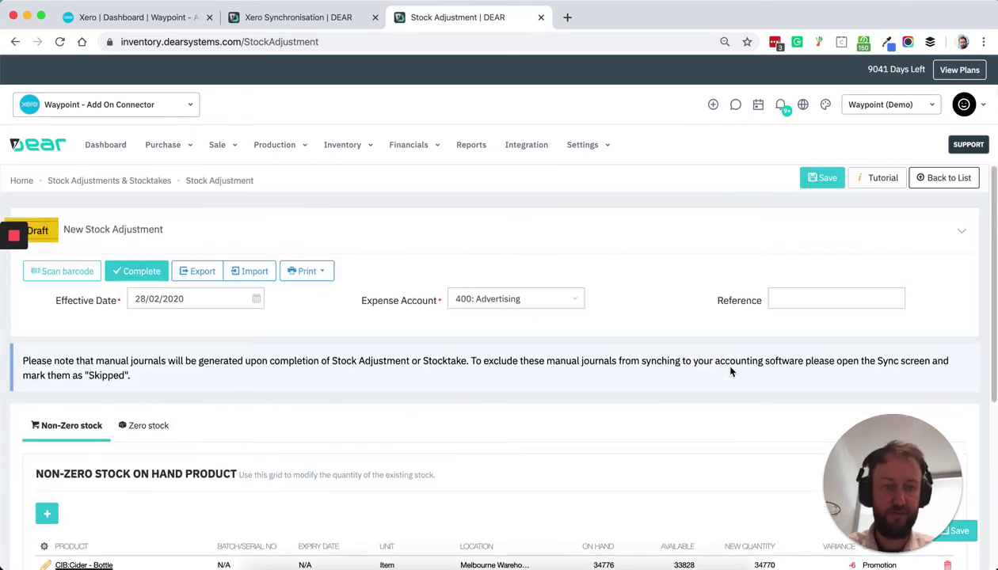
click(139, 271)
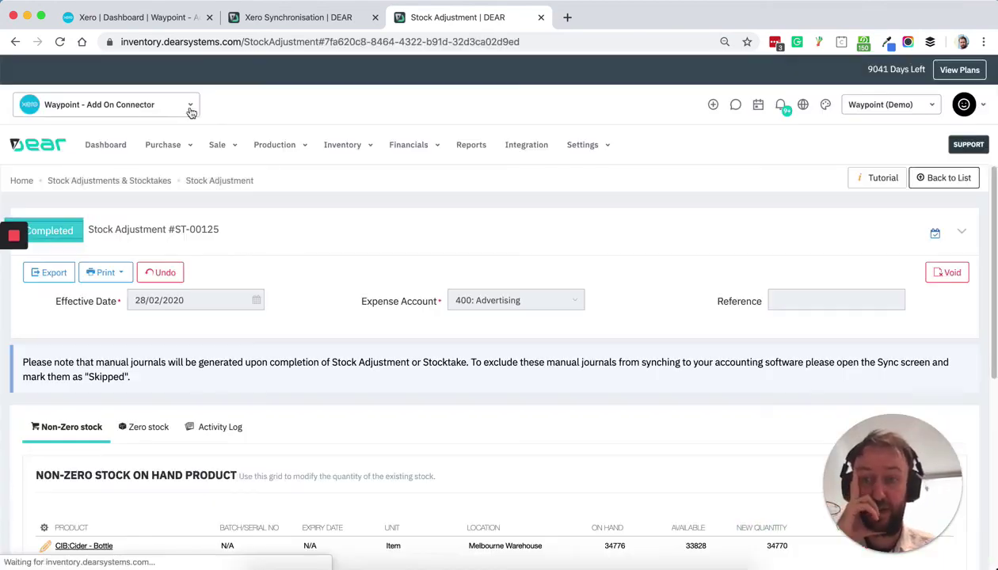
- Synchronise the completed stock adjustment with Xero and close the older Xero Synchronisation browser tab
click(190, 108)
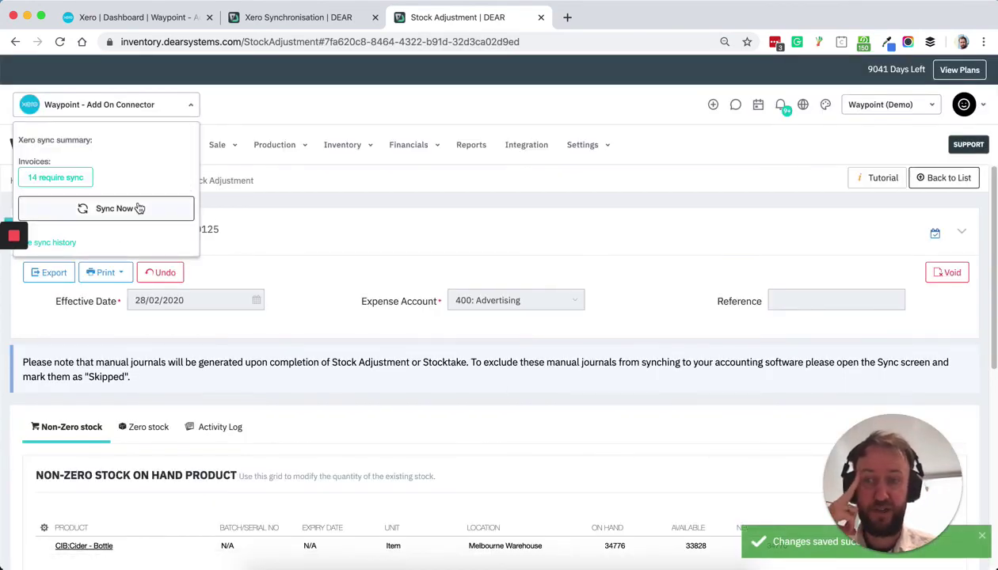
click(138, 207)
click(374, 17)
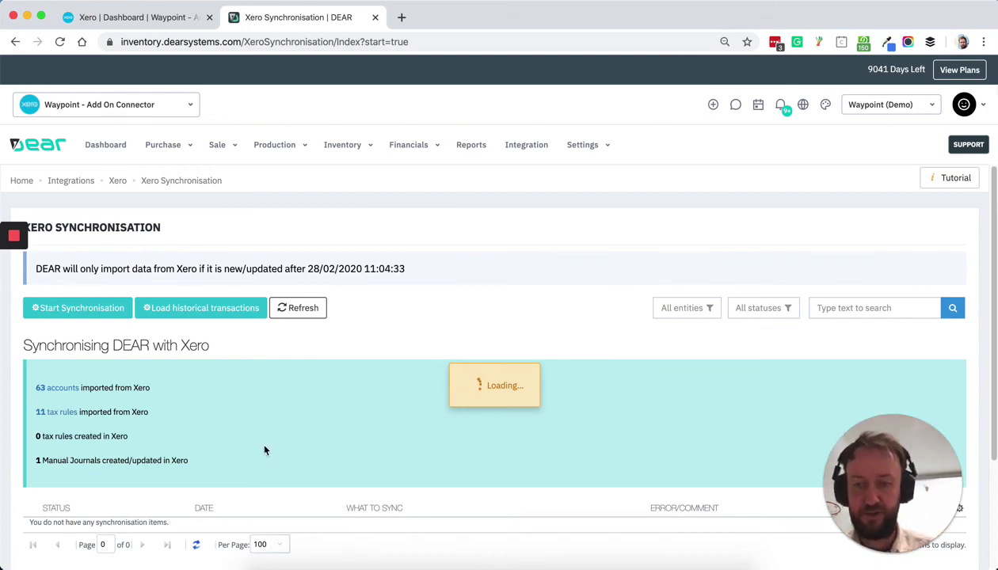
- Review the synchronisation results and open the stock adjustment's synced journal in Xero
scroll(488, 338, down, 2)
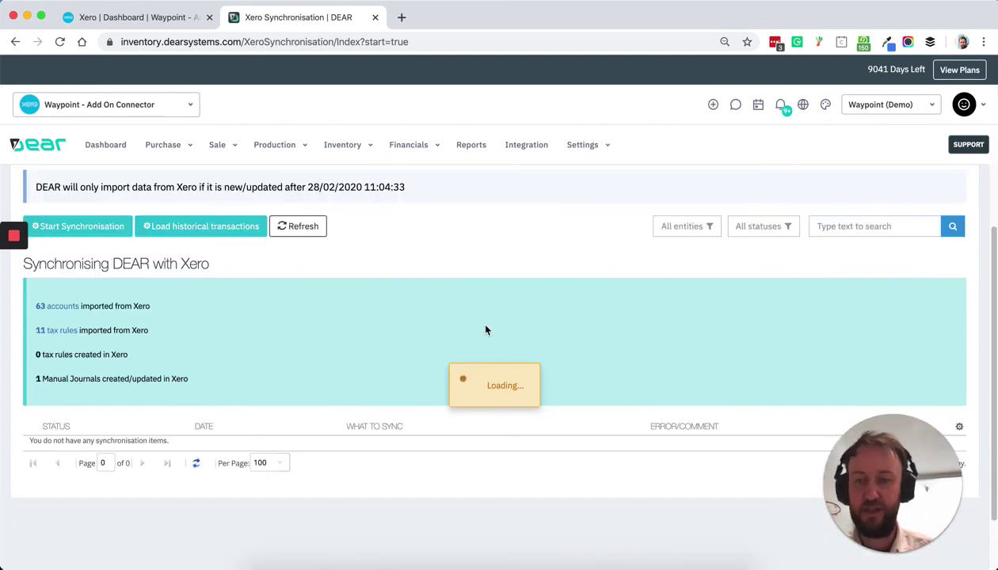
mouse_move(16, 252)
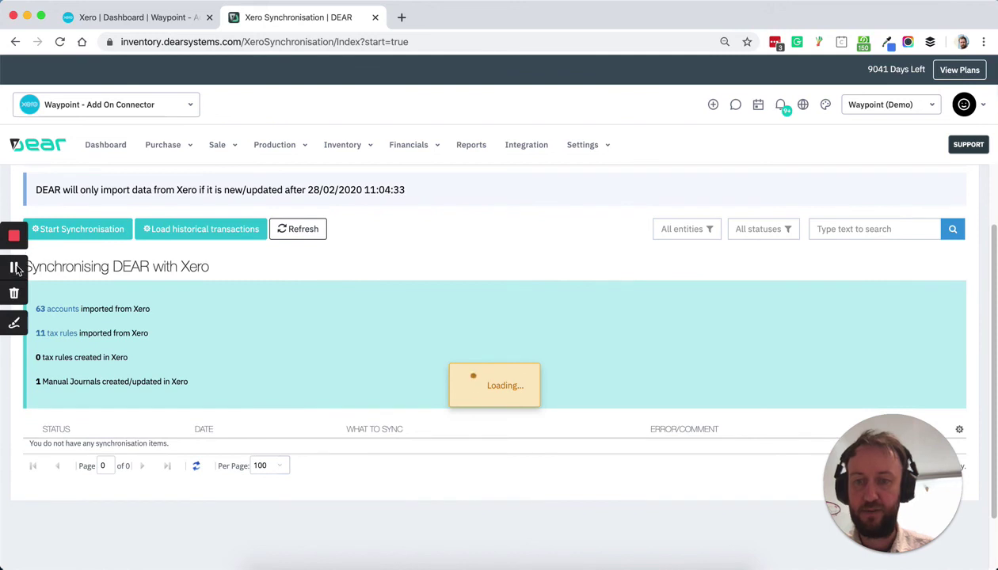
scroll(333, 357, down, 1)
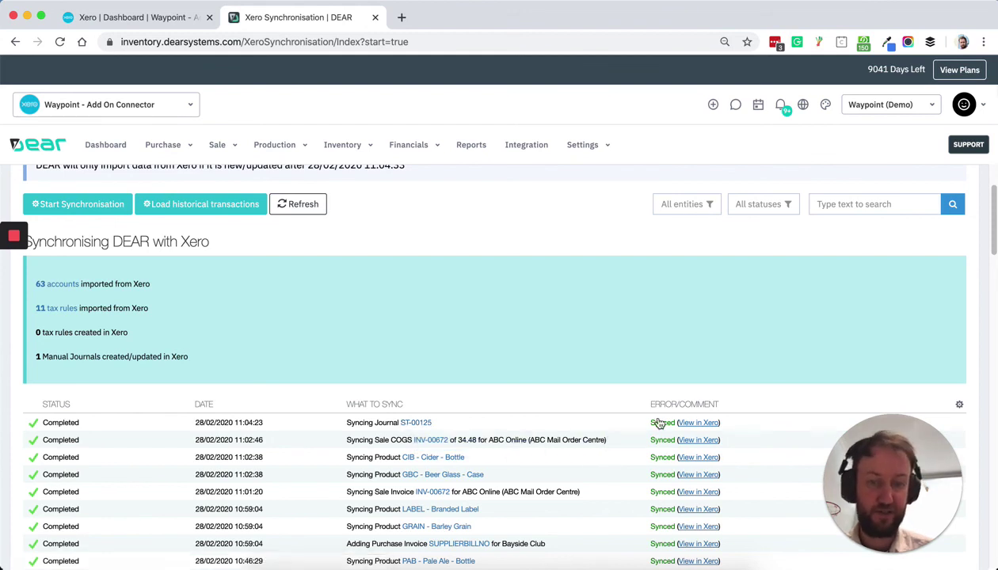
click(698, 422)
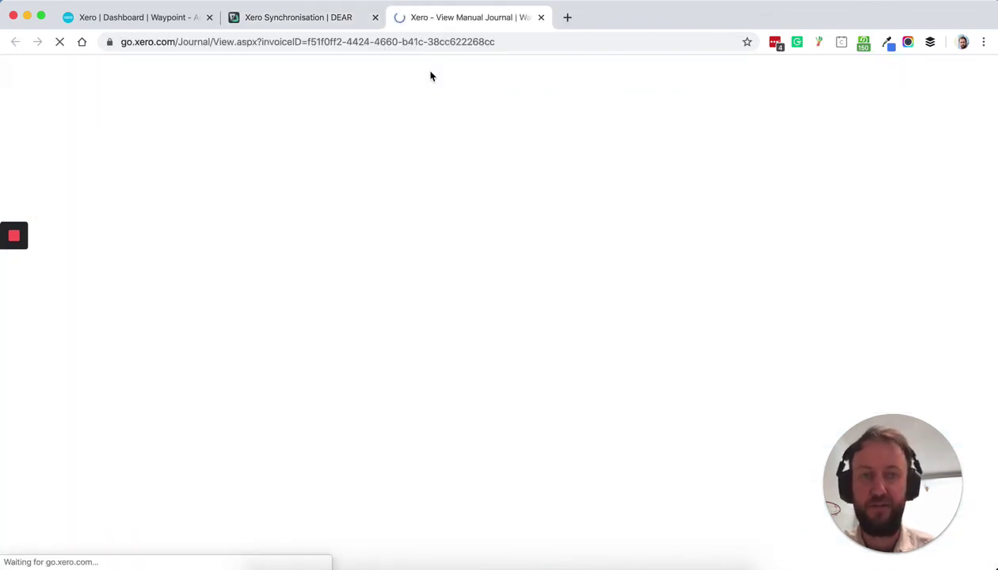